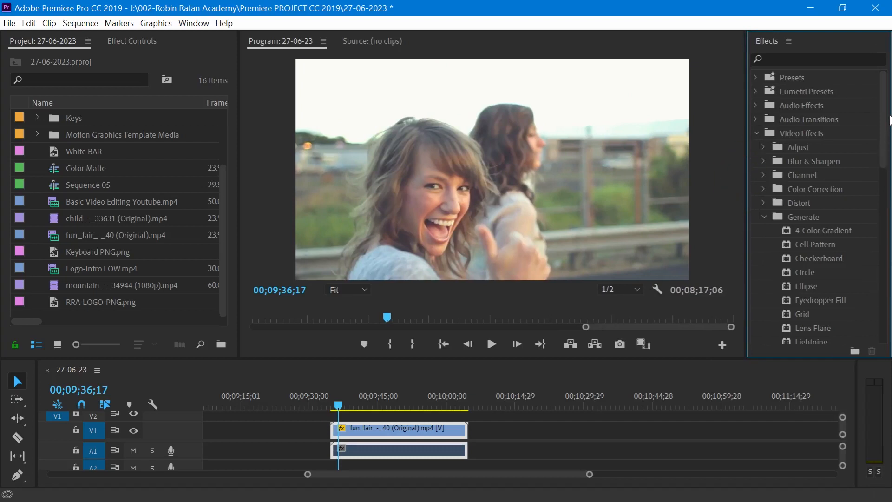
Apply the 4-Color Gradient effect from the Generate group to the fun_fair clip on track V1.
drag(882, 100, 883, 137)
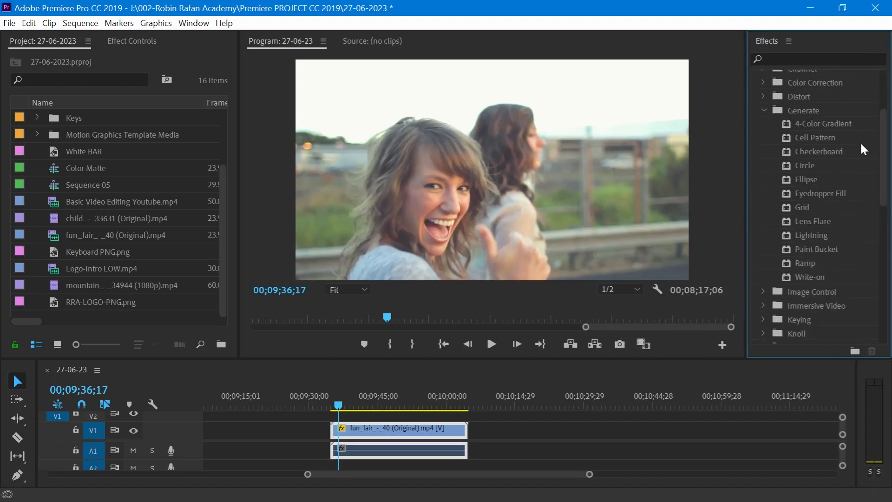
click(822, 124)
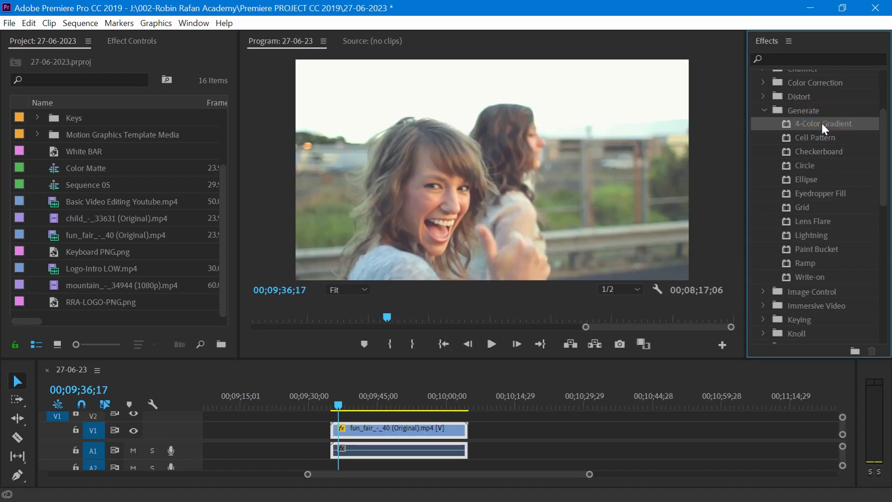
drag(822, 124, 492, 313)
drag(388, 415, 374, 426)
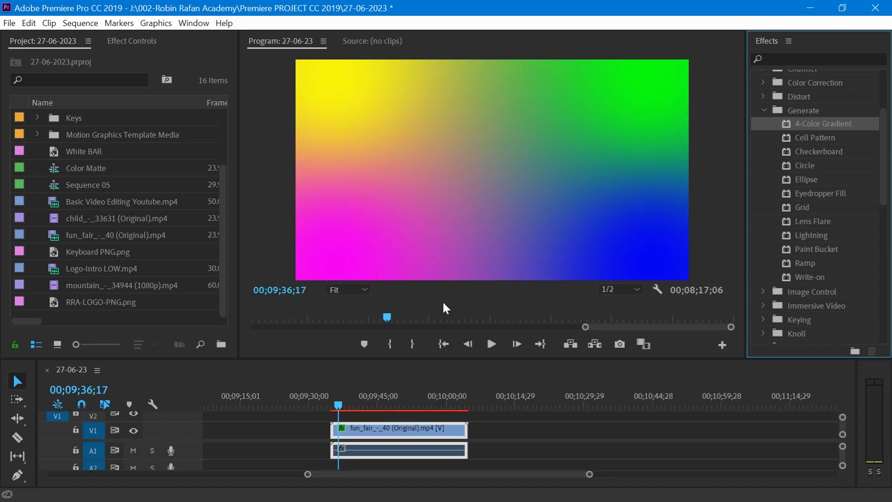
Show the gradient's settings and reposition its Point 1 to about 107.9, 90.4 in the frame.
click(137, 40)
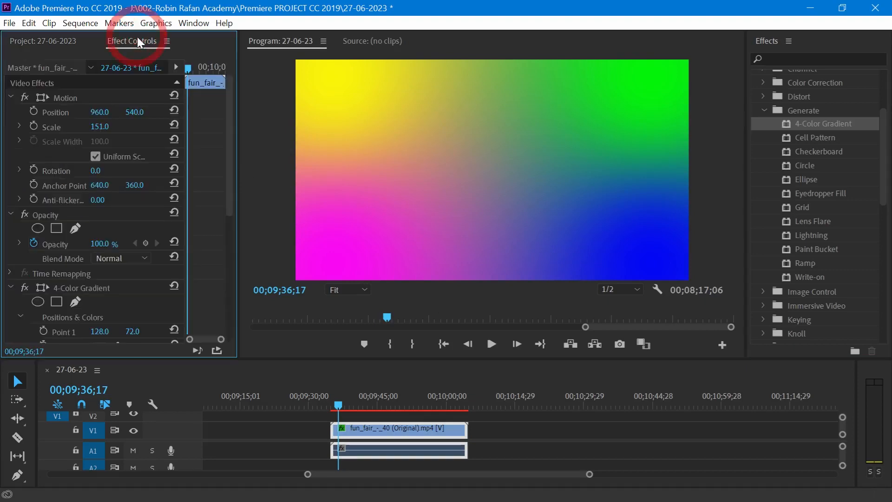
click(11, 98)
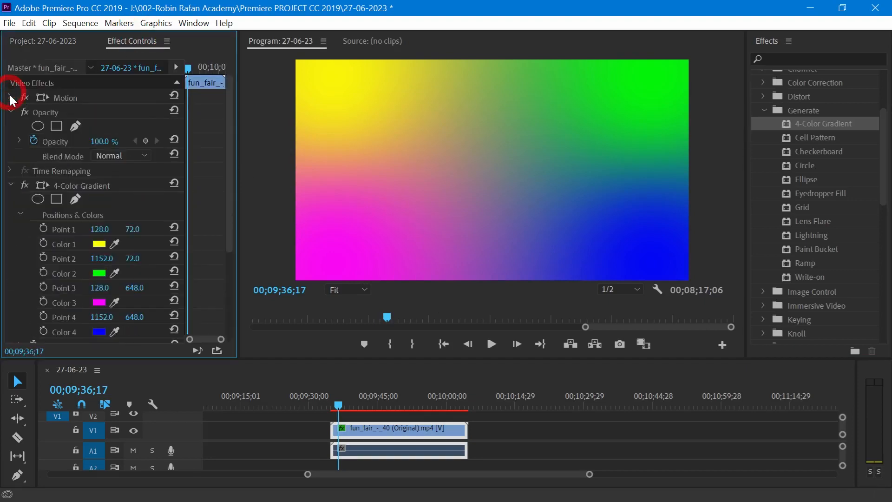
click(104, 183)
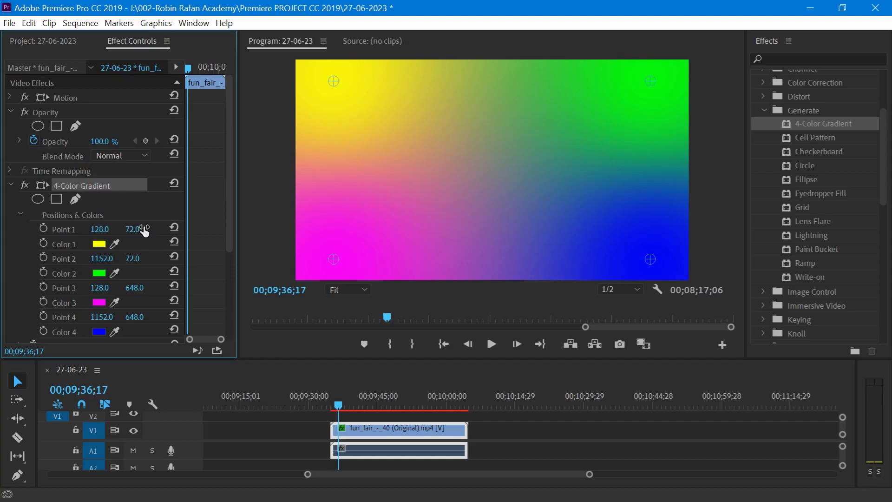
drag(230, 151, 230, 196)
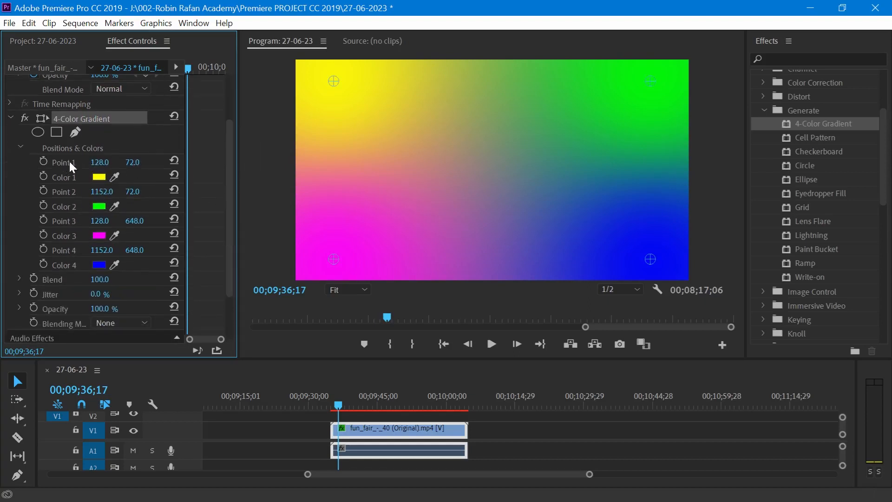
drag(97, 164, 126, 162)
mouse_move(341, 78)
mouse_down()
mouse_move(502, 92)
mouse_move(325, 116)
mouse_move(335, 167)
mouse_move(315, 154)
mouse_move(323, 89)
mouse_move(330, 91)
mouse_up()
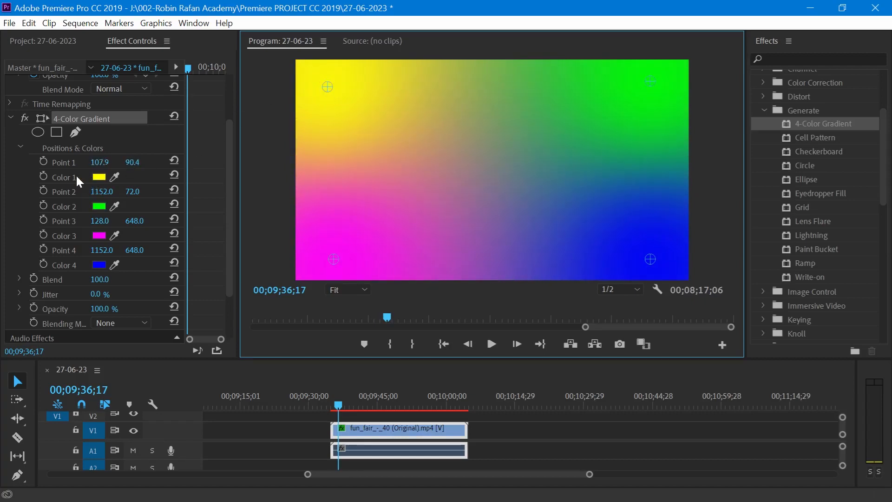
Change the gradient's Color 1 to cyan and replace it with a skin tone sampled from the laughing woman's face.
click(99, 177)
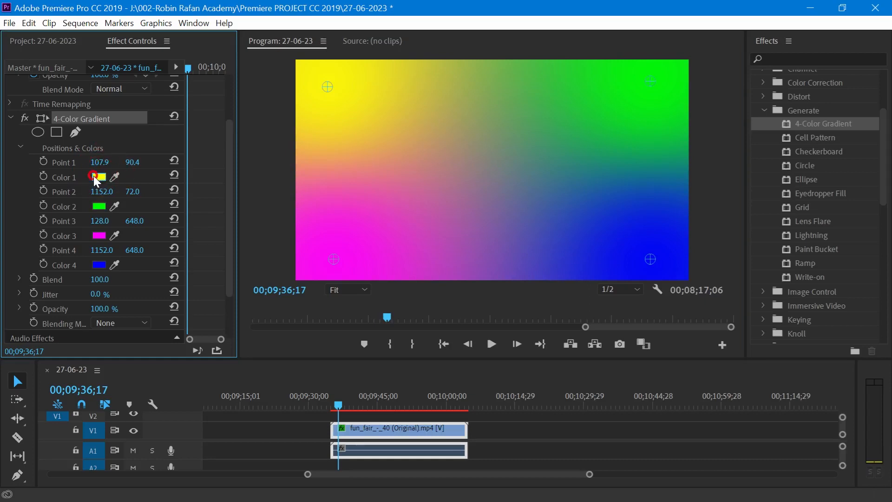
click(543, 316)
mouse_move(507, 282)
mouse_down()
mouse_move(497, 302)
mouse_move(524, 400)
mouse_up()
click(642, 218)
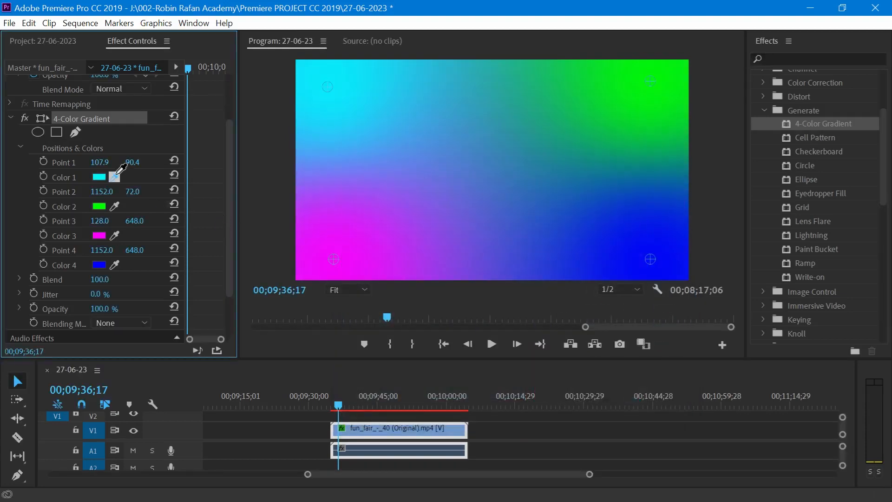
click(117, 173)
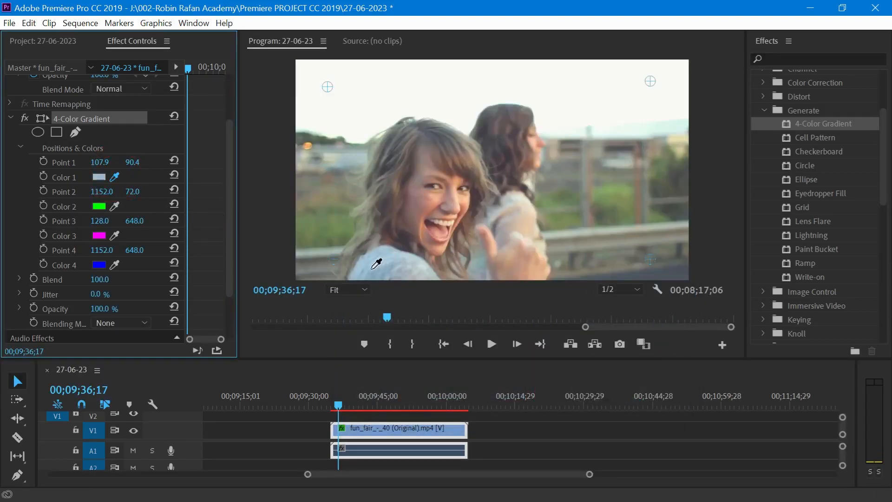
click(428, 201)
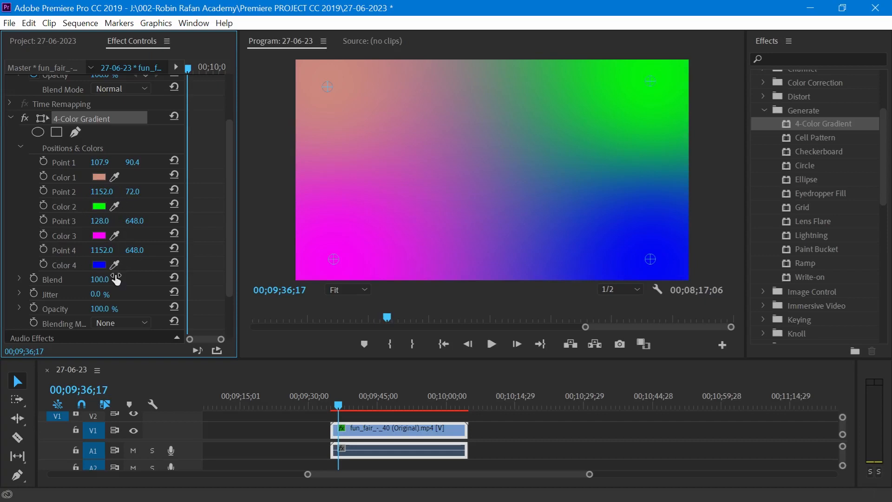
Try a gradient Blend of about 598 as well as higher and lower amounts, and restore it to 100.
drag(99, 280, 159, 280)
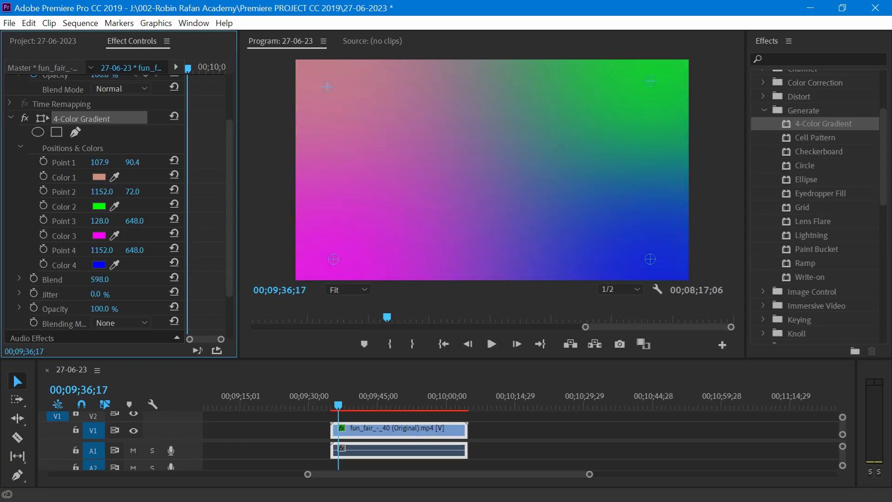
drag(100, 279, 214, 279)
drag(95, 284, 16, 280)
click(101, 280)
text(100)
key(Return)
Try a reduced opacity on the 4-Color Gradient and restore it to 100%.
click(98, 309)
text(18)
key(Return)
drag(98, 309, 119, 309)
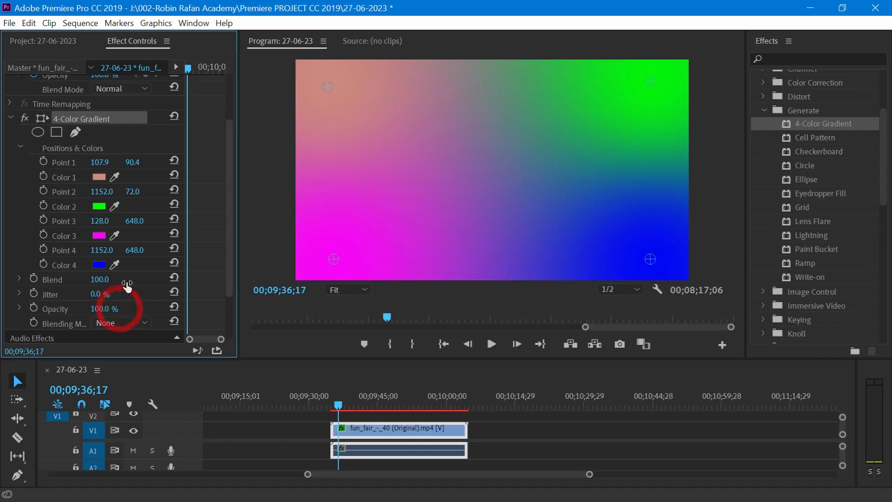
Try the Add and Screen blending modes on the 4-Color Gradient and set it to Multiply.
scroll(225, 179, down, 3)
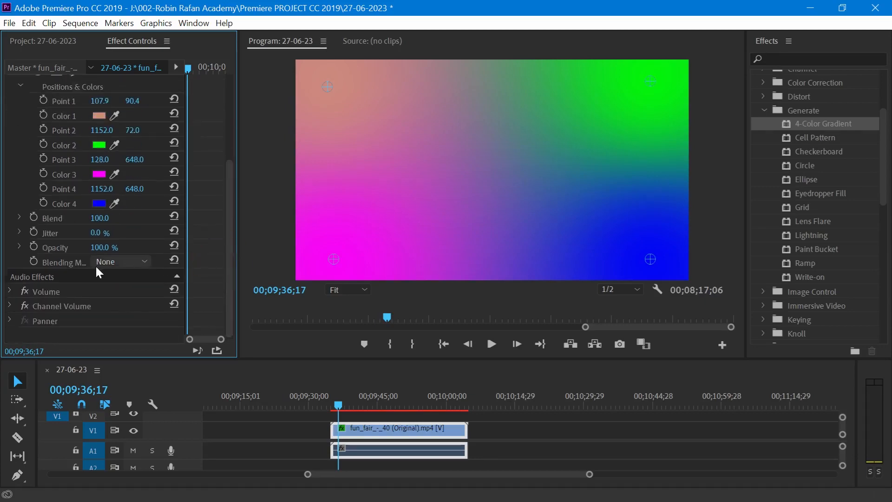
click(121, 261)
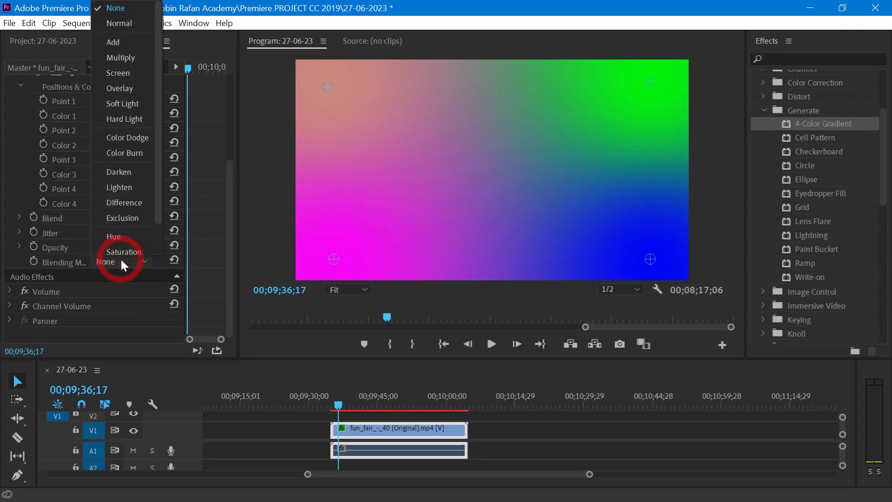
click(127, 41)
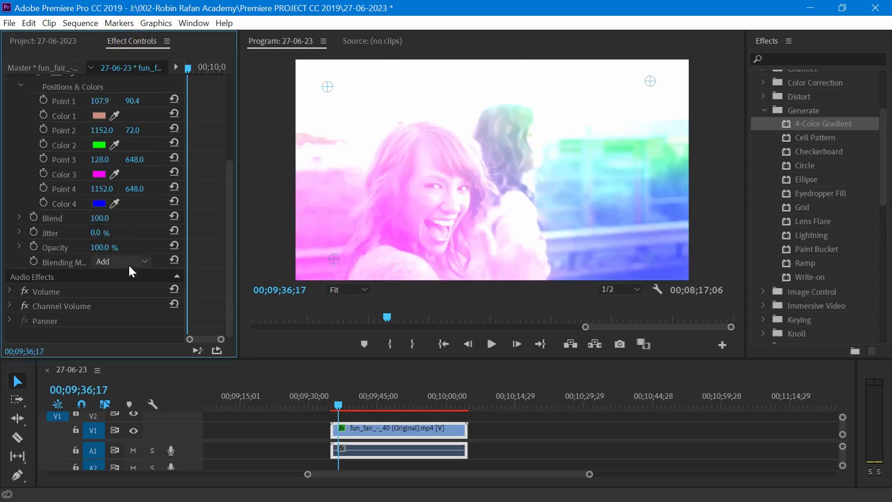
click(124, 260)
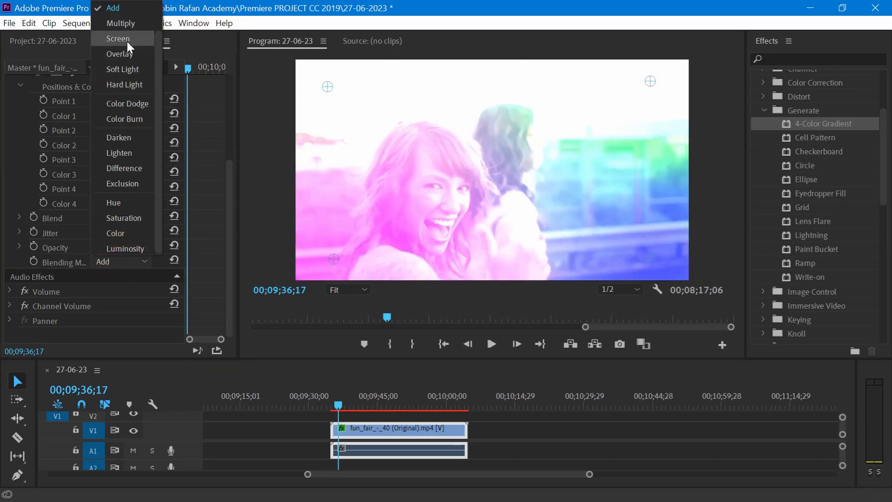
click(127, 41)
click(136, 259)
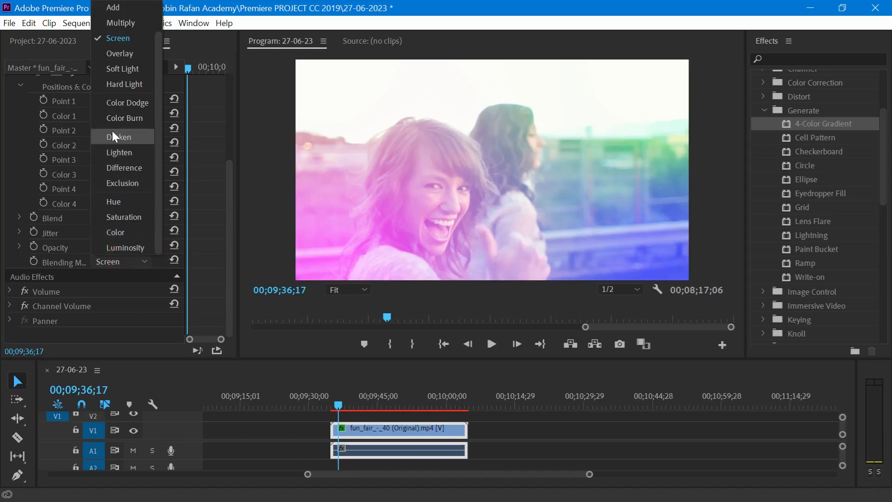
click(132, 23)
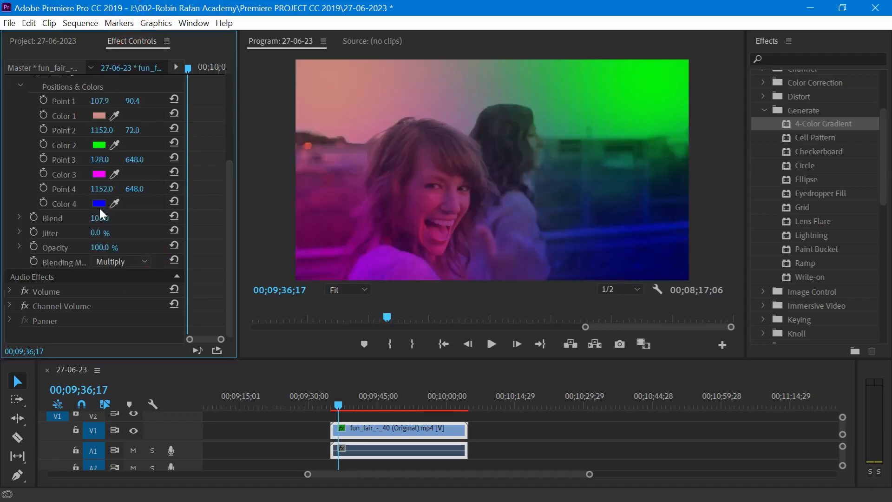
Remove the 4-Color Gradient effect from the clip.
scroll(116, 242, up, 3)
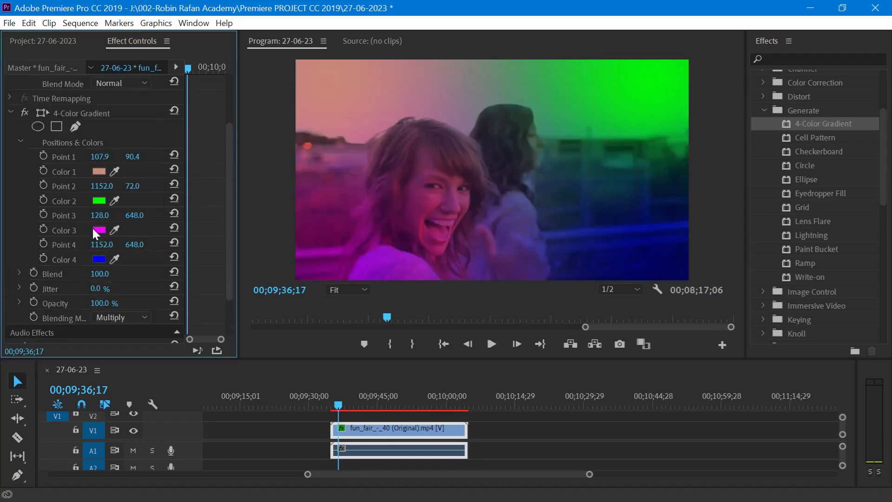
click(69, 113)
key(Delete)
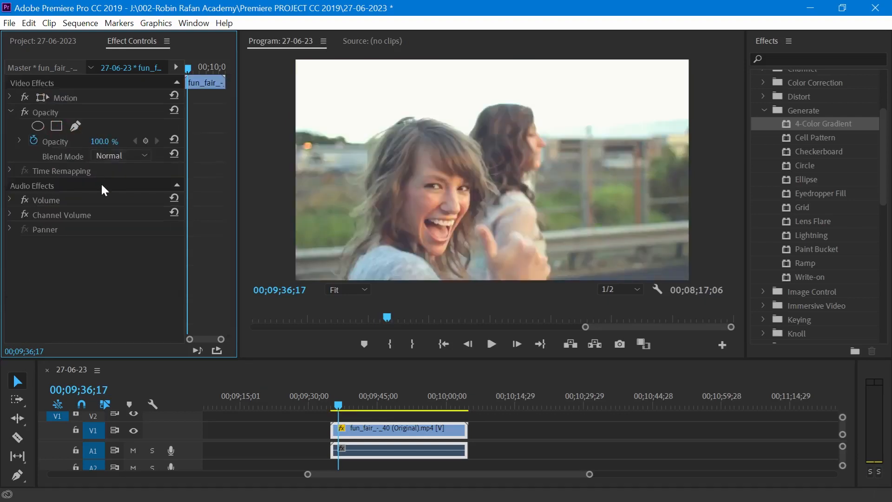
Apply the Cell Pattern effect to the fun_fair clip on track V1 and select it among the clip's effects.
click(10, 113)
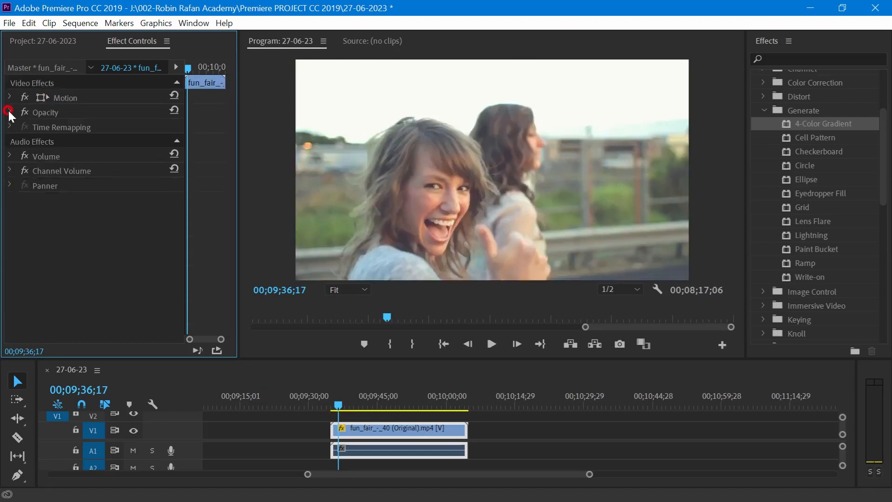
drag(812, 135, 364, 427)
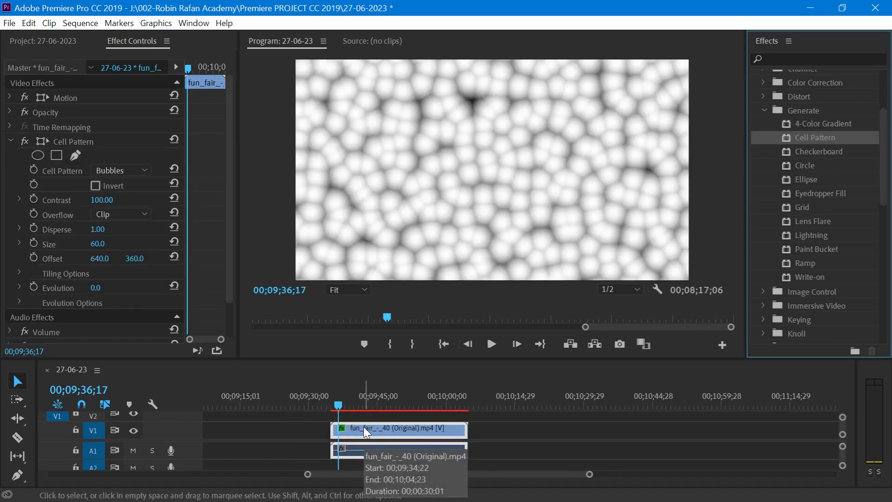
click(84, 142)
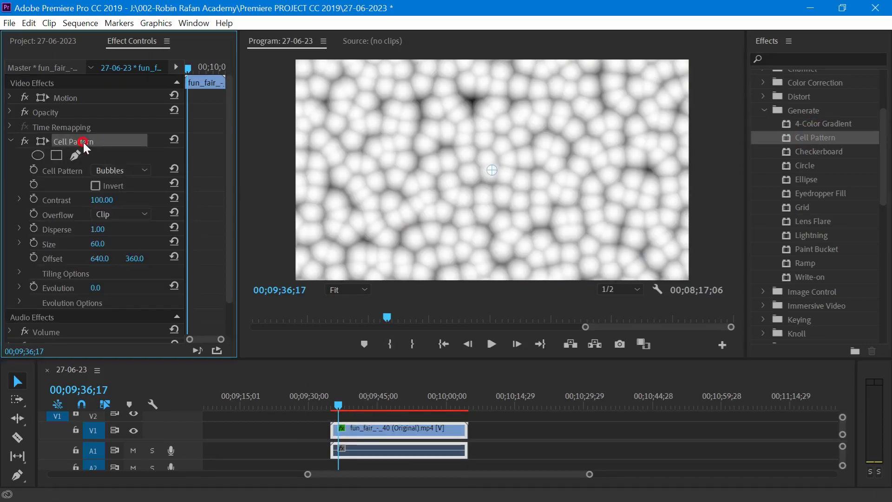
Try the Crystals, Plates and Static Plates cell patterns and return the pattern type to Bubbles.
click(126, 170)
click(133, 195)
click(124, 172)
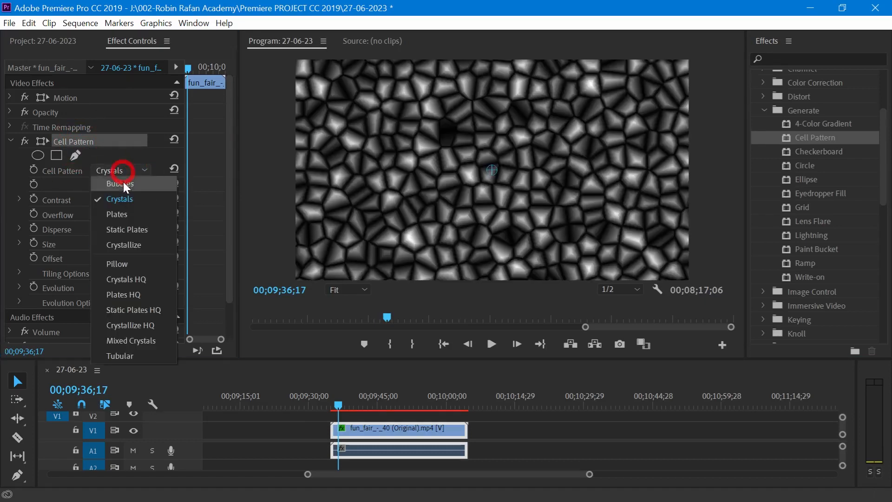
click(131, 213)
click(122, 169)
click(130, 227)
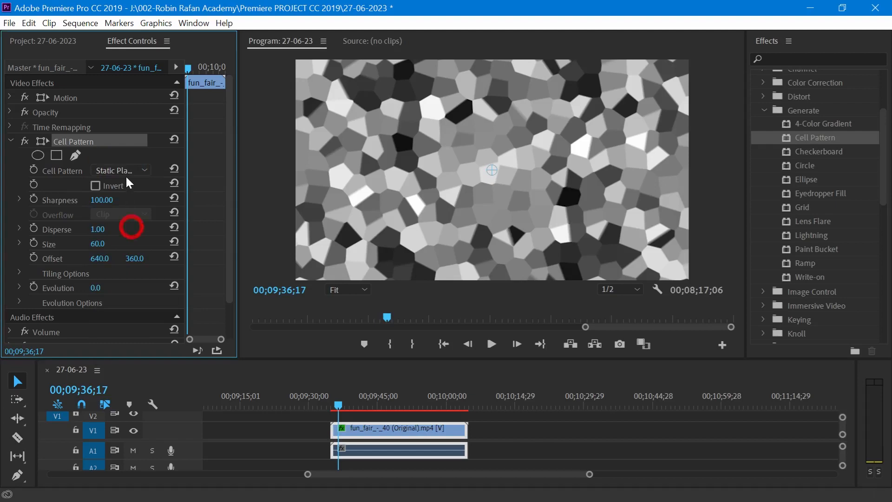
click(128, 170)
click(126, 183)
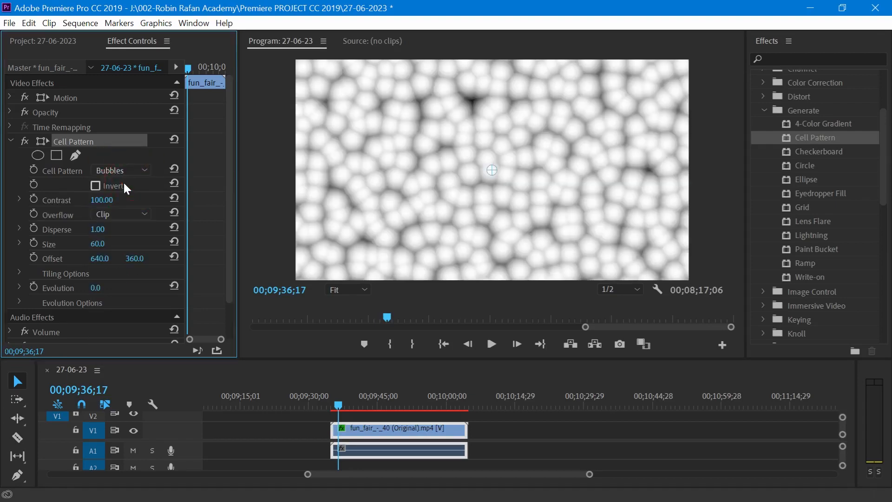
Set the cell pattern's contrast to 466 and try Soft Clamp and the other overflow option before restoring Clip.
drag(95, 205, 363, 220)
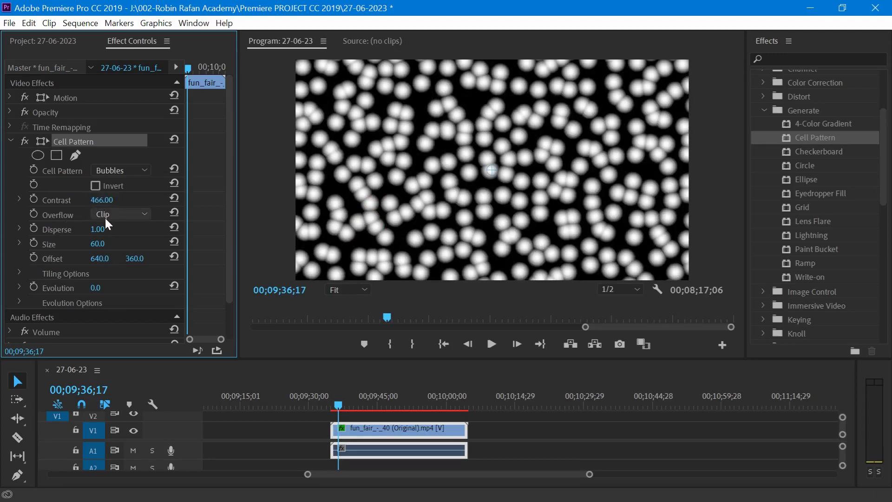
click(127, 214)
click(131, 238)
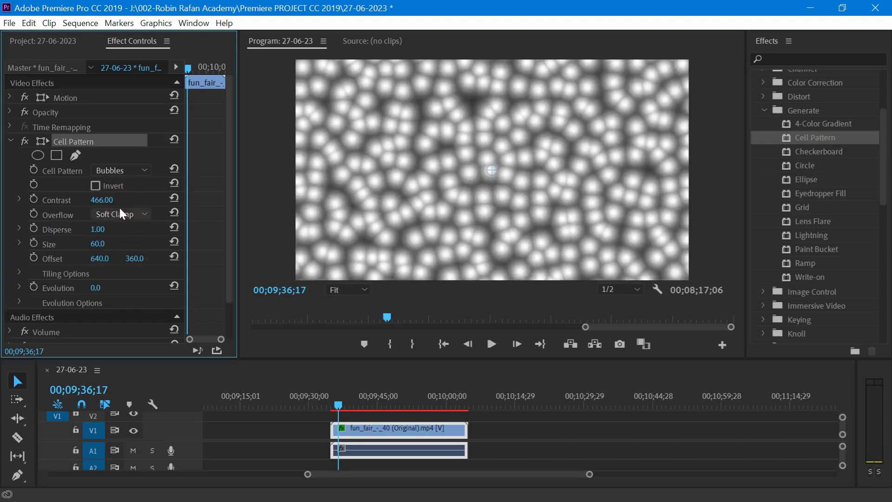
click(120, 212)
click(132, 258)
click(125, 213)
click(128, 226)
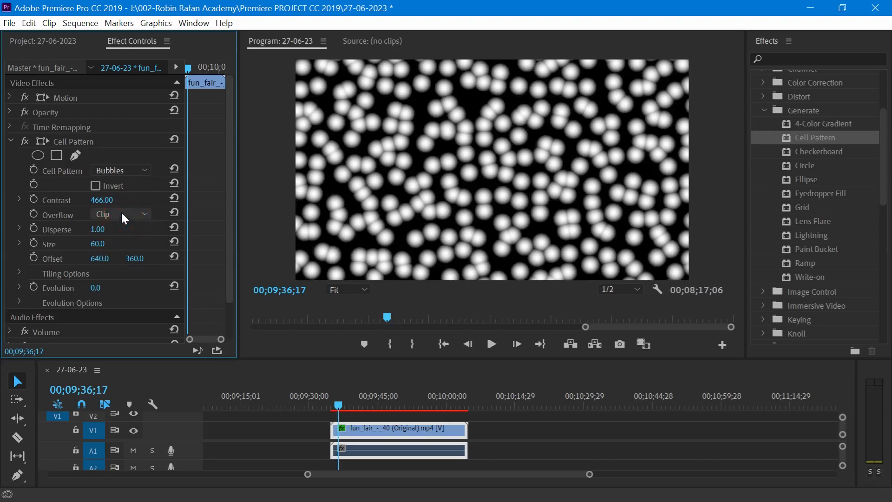
Set the cell pattern's Disperse to 1.50, Size to 25 and Offset to 569, 404.
drag(97, 229, 132, 249)
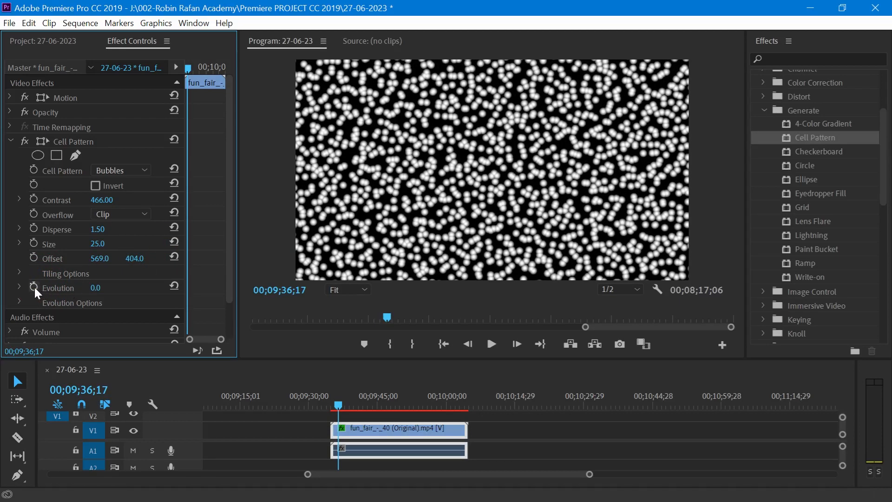
Try a higher Evolution value on the cell pattern and reset it to 0°.
mouse_move(95, 292)
mouse_down()
mouse_move(176, 291)
mouse_move(95, 293)
mouse_up()
click(106, 288)
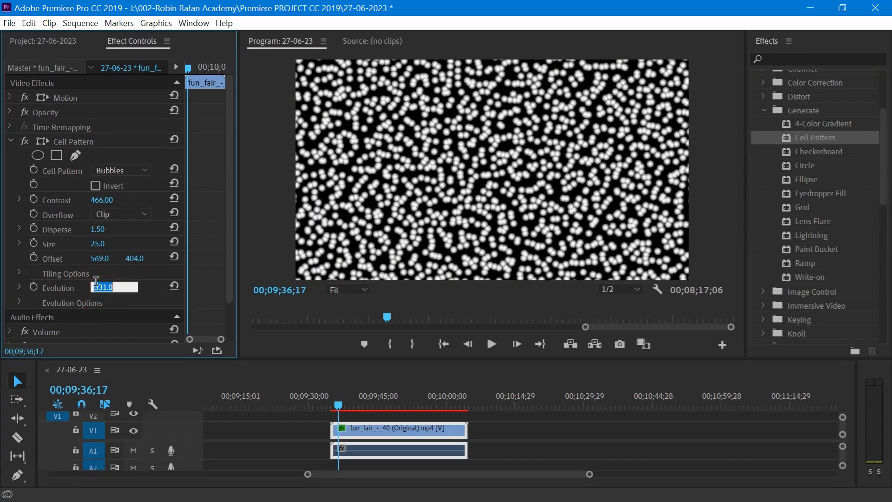
text(0)
key(Return)
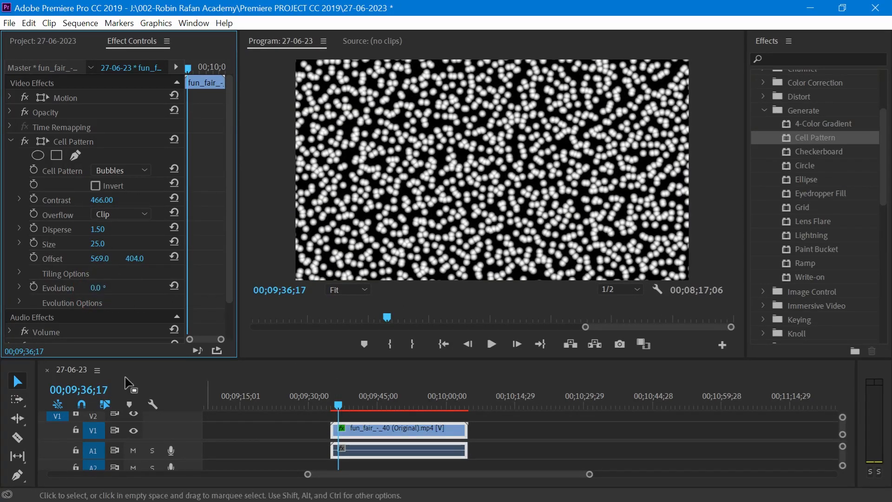
Keyframe the pattern's Evolution from 0° at 00;09;36;17 to a different value further along the clip, and return the playhead to the first keyframe.
click(36, 286)
drag(358, 409, 391, 409)
drag(95, 288, 129, 312)
drag(365, 408, 340, 404)
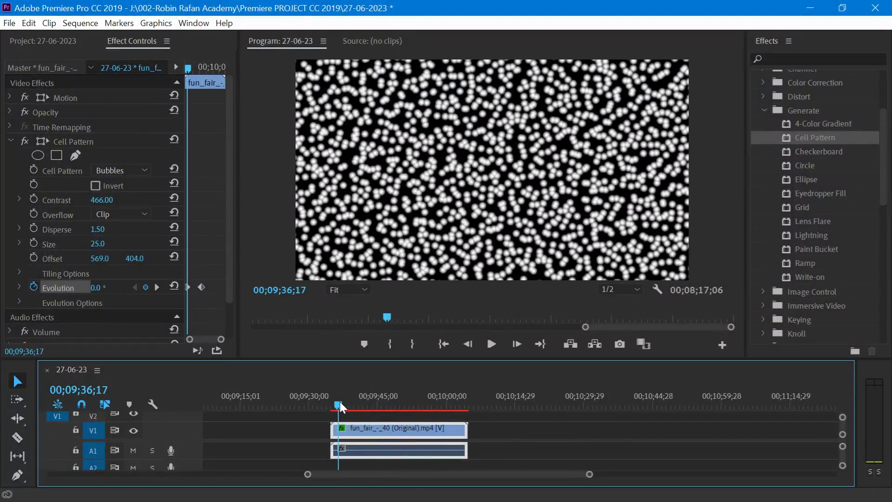
Play back the animated cell pattern and remove the Cell Pattern effect from the clip.
click(491, 344)
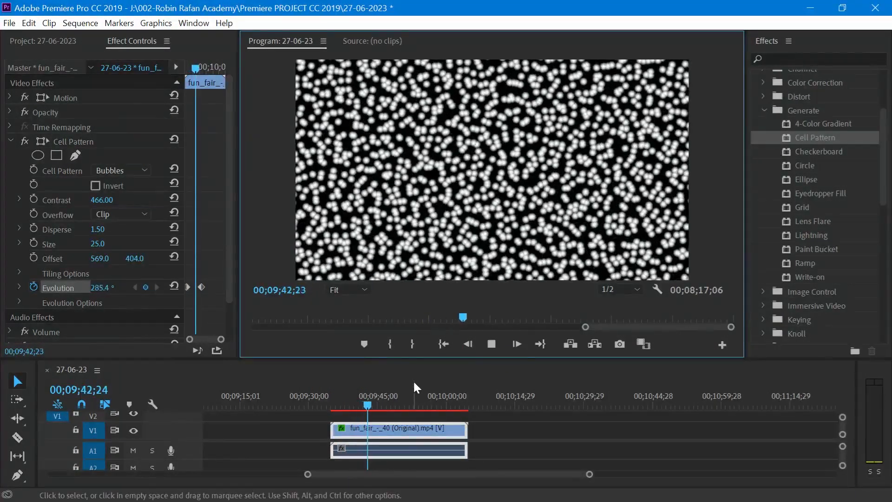
key(space)
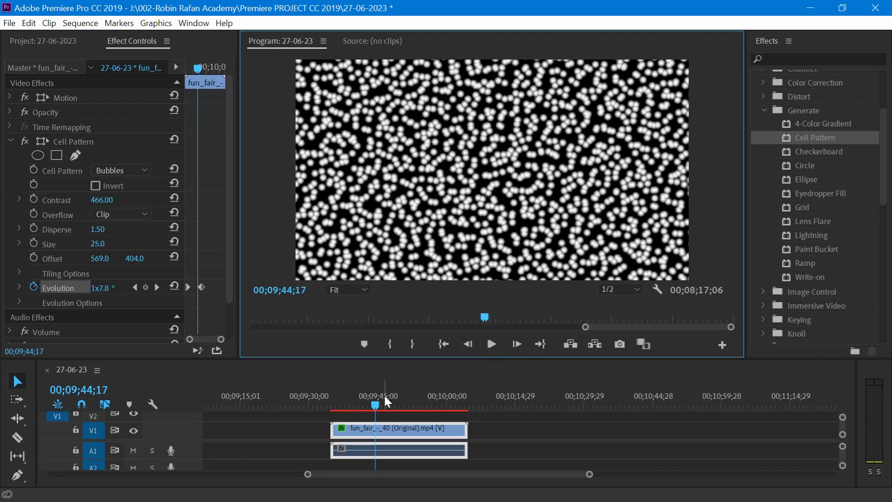
click(80, 140)
key(Delete)
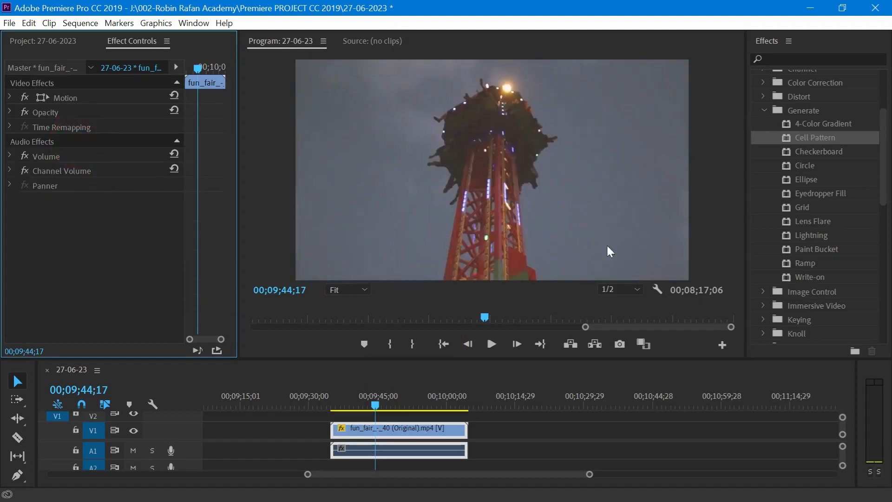
Apply the Checkerboard effect to the fun_fair clip and set its Anchor to 709, 366.
click(822, 156)
drag(741, 214, 358, 432)
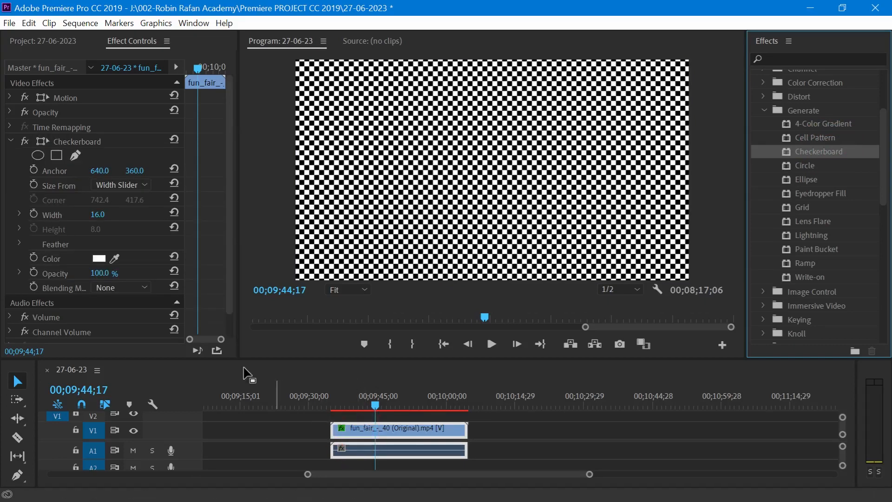
drag(98, 172, 139, 172)
Try the Corner Point option for the checkerboard's Size From setting and restore Width Slider.
click(103, 183)
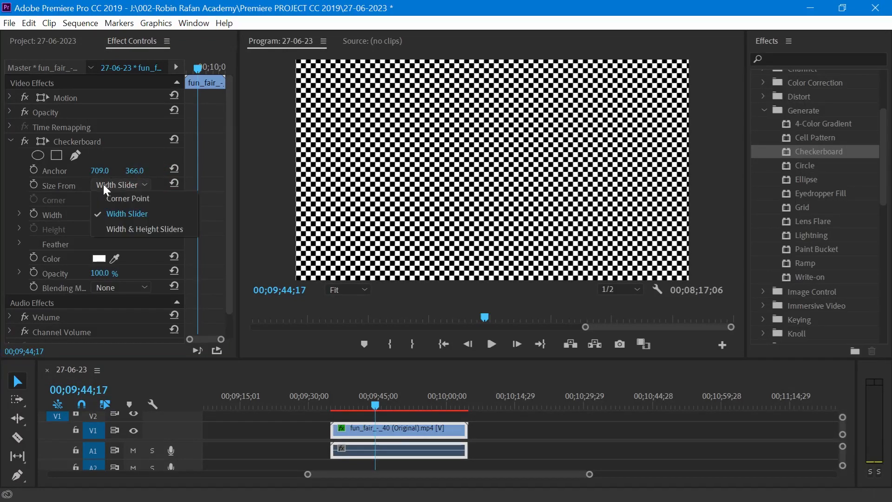
click(121, 203)
click(131, 182)
click(138, 213)
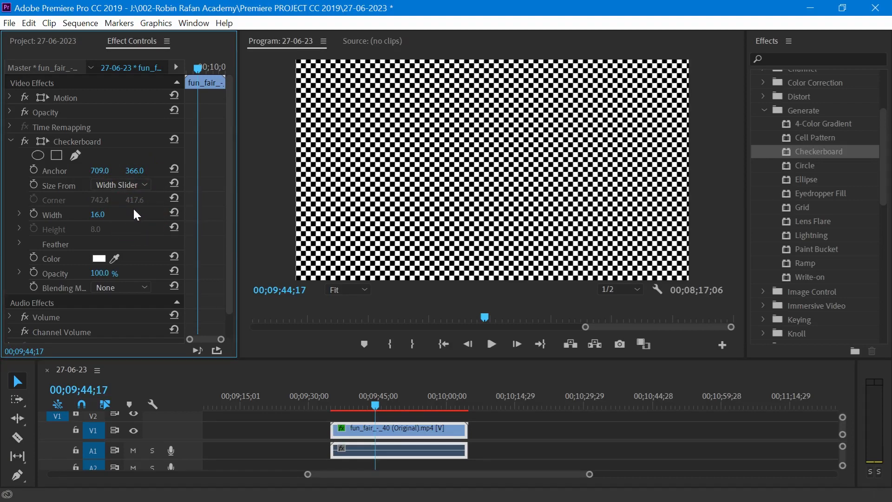
Enlarge the checkerboard squares by setting the Width to 88.
click(96, 216)
text(64)
key(Return)
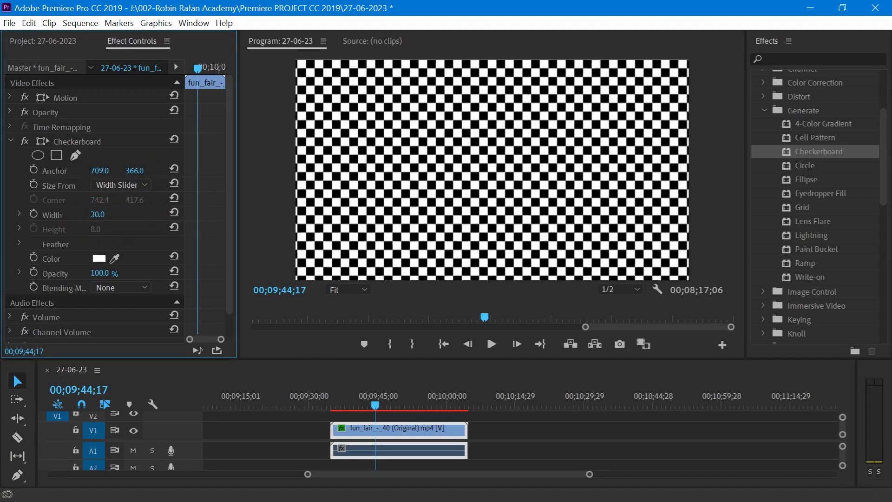
drag(99, 214, 157, 220)
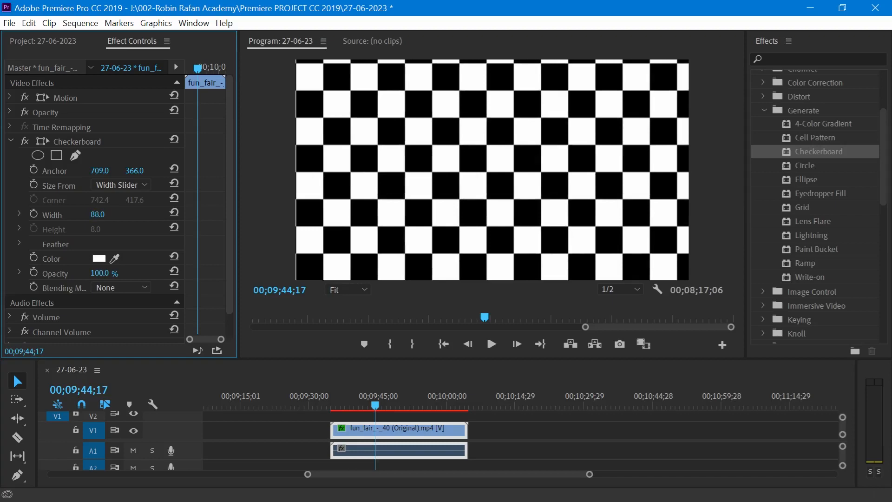
Color the checkerboard dark red (851D1D) and set its blending mode to Lighten.
click(97, 259)
drag(449, 293, 518, 264)
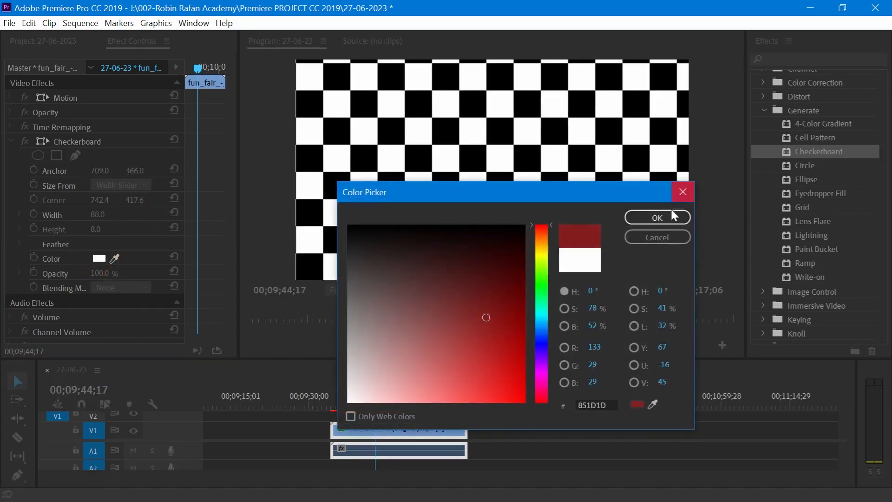
click(660, 217)
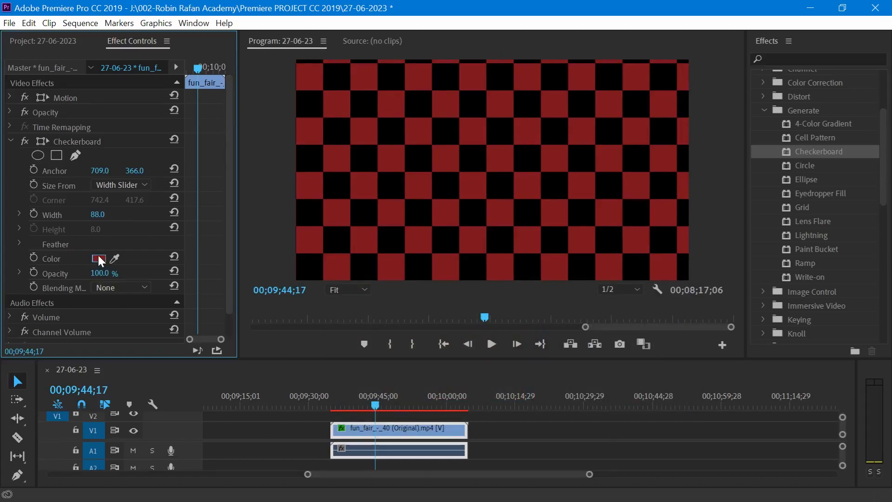
mouse_move(97, 273)
mouse_down()
mouse_move(80, 274)
mouse_move(100, 274)
mouse_up()
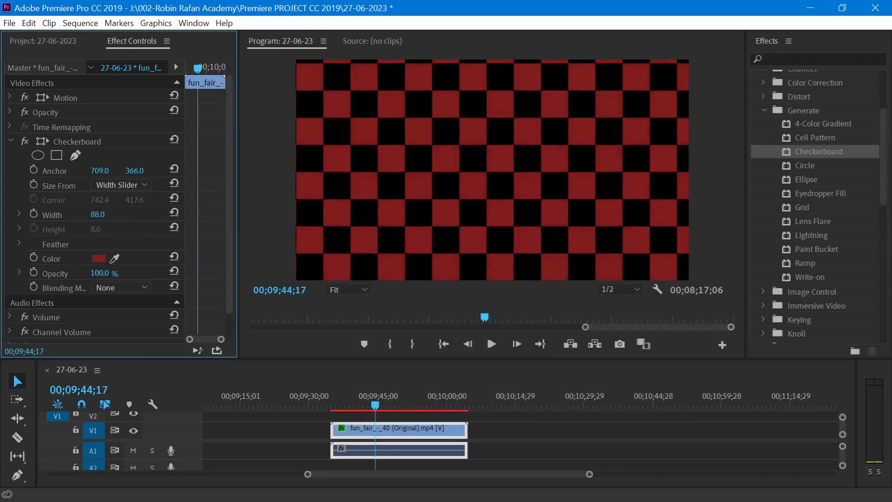
click(107, 287)
click(131, 208)
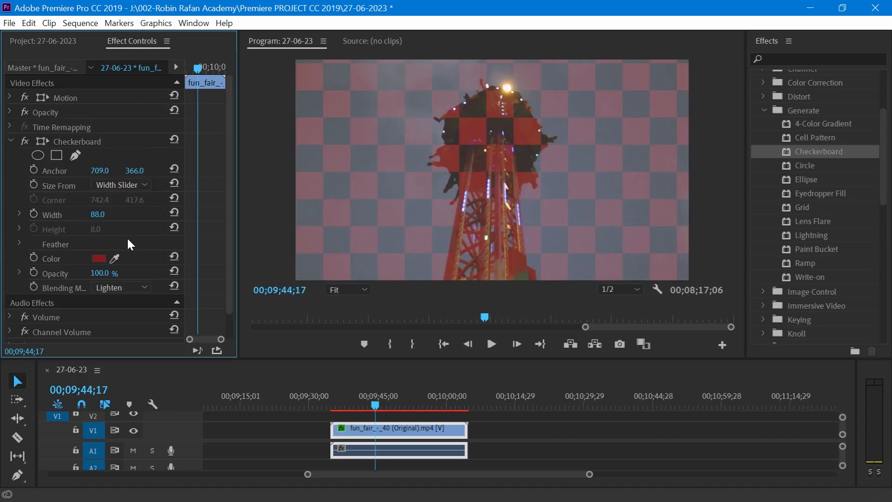
Replace the Checkerboard effect on the fun_fair clip with the Circle effect.
click(93, 141)
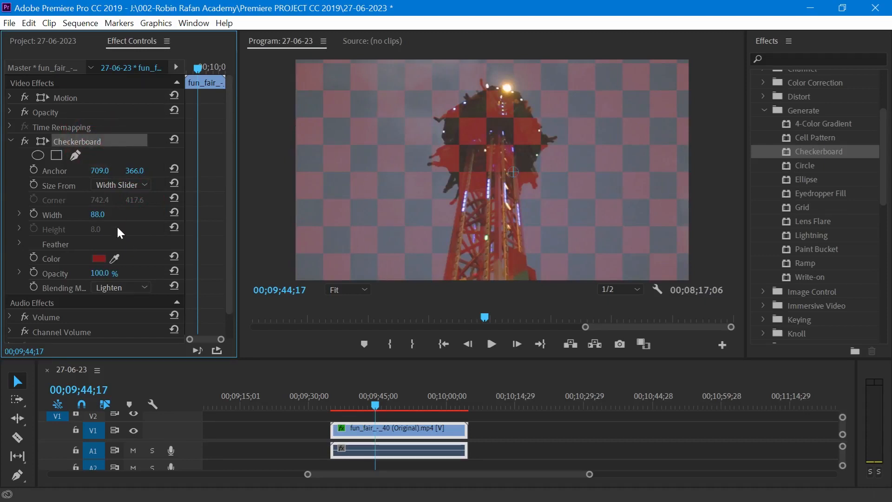
key(Delete)
drag(790, 172, 374, 426)
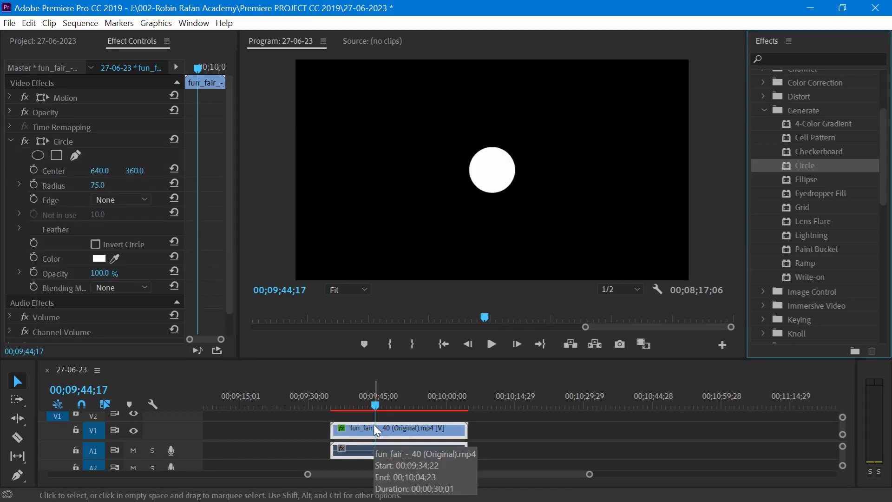
Set the circle's Center to 473, 346 and its Radius to 171.
click(61, 171)
drag(100, 171, 149, 175)
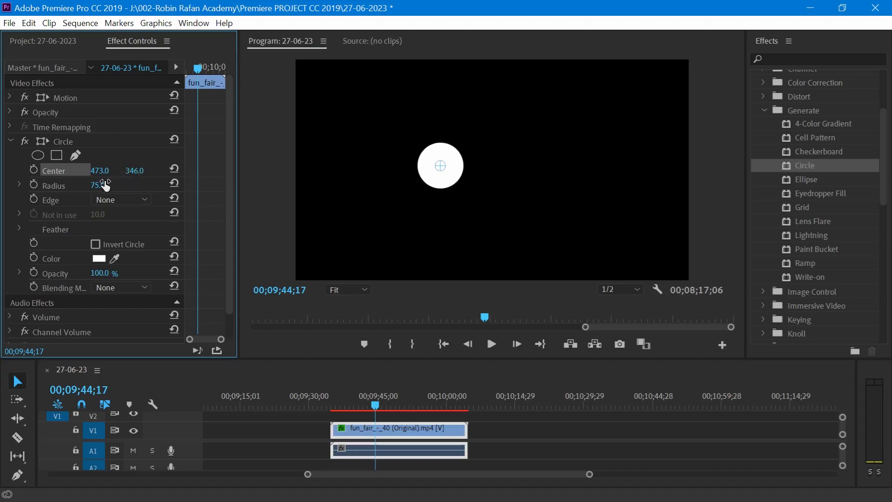
drag(100, 185, 105, 213)
Try the other Edge options on the circle one after another and restore None.
click(123, 199)
click(127, 228)
click(119, 199)
click(123, 243)
click(123, 198)
click(127, 259)
click(125, 199)
click(133, 275)
click(133, 197)
click(122, 216)
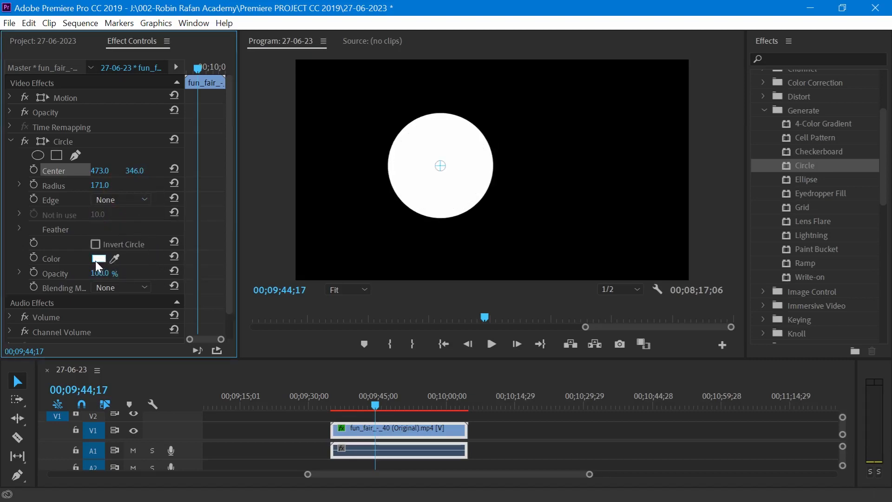
Replace the Circle effect on the fun_fair clip with the Ellipse effect.
mouse_move(101, 273)
mouse_down()
mouse_move(82, 273)
mouse_move(103, 273)
mouse_up()
click(54, 142)
key(Delete)
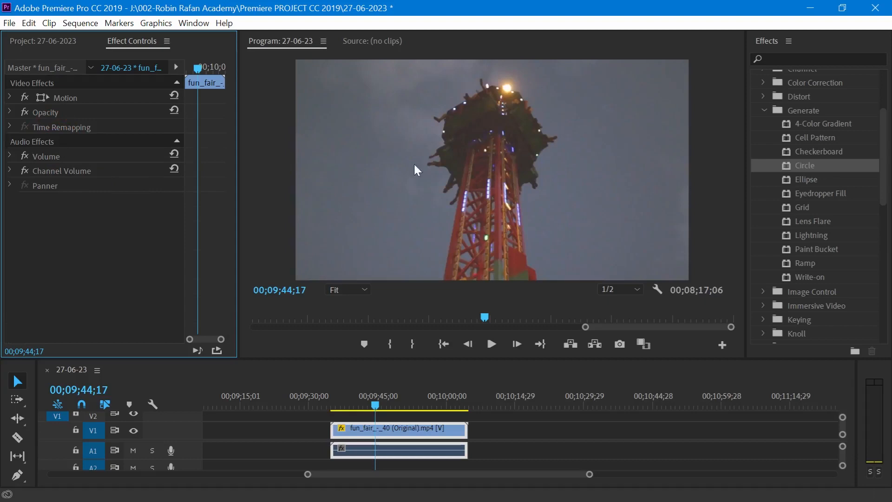
drag(811, 182, 364, 428)
Set the ellipse's Width to 196, Height to 175, Center to 582, 307 and Softness to 30%.
click(87, 197)
drag(93, 185, 139, 200)
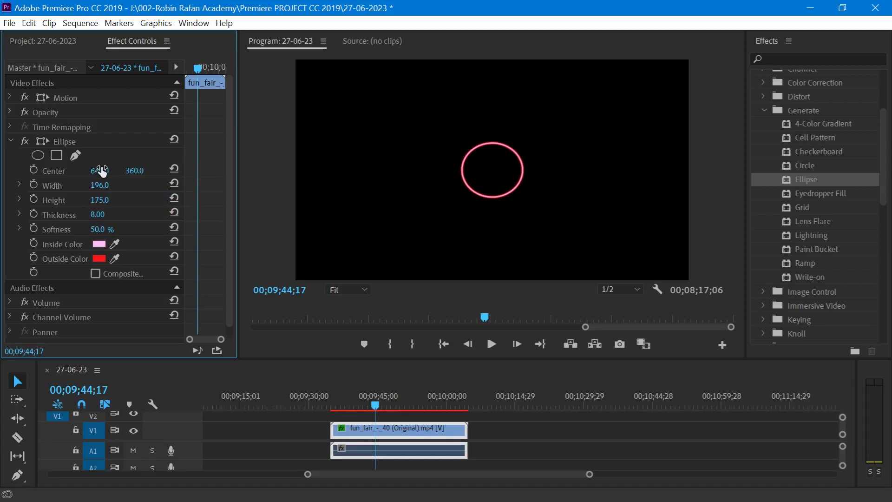
drag(102, 171, 75, 171)
drag(135, 171, 110, 171)
mouse_move(100, 229)
mouse_down()
mouse_move(122, 229)
mouse_move(90, 229)
mouse_up()
Change the ellipse's Inside Color to a dark yellow.
click(99, 243)
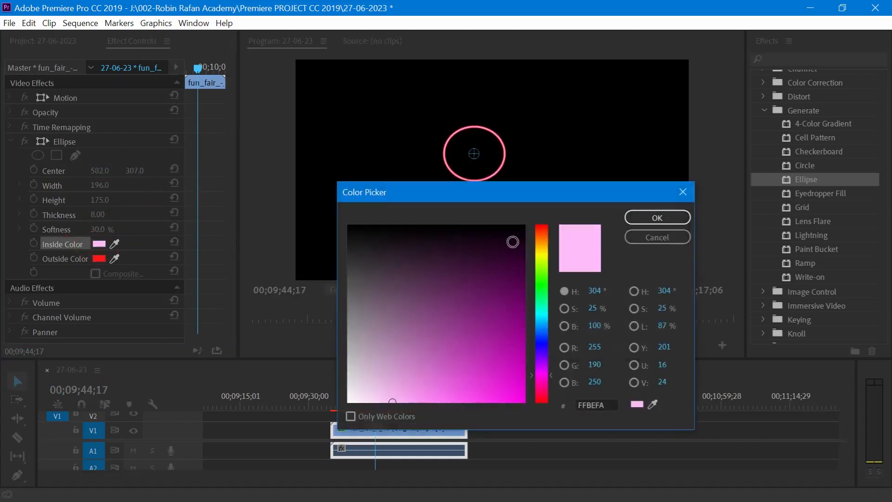
click(541, 257)
click(510, 328)
click(524, 366)
click(663, 217)
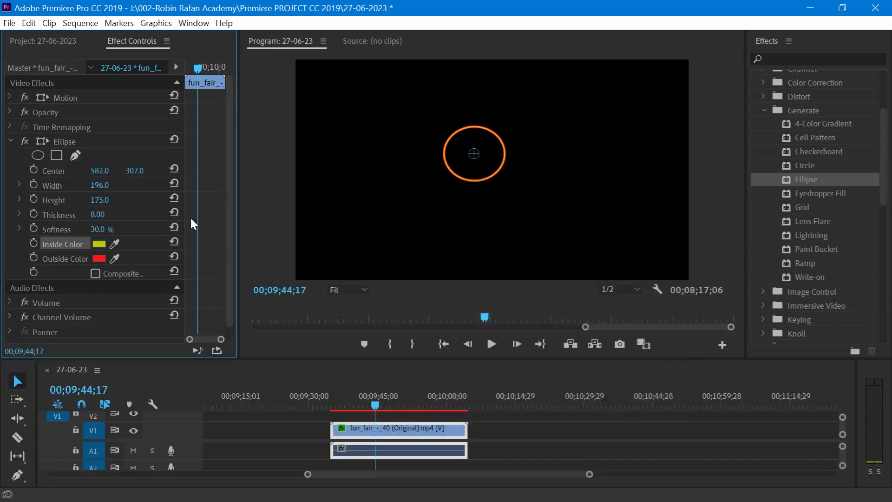
Replace the Ellipse effect on the fun_fair clip with the Grid effect.
click(74, 139)
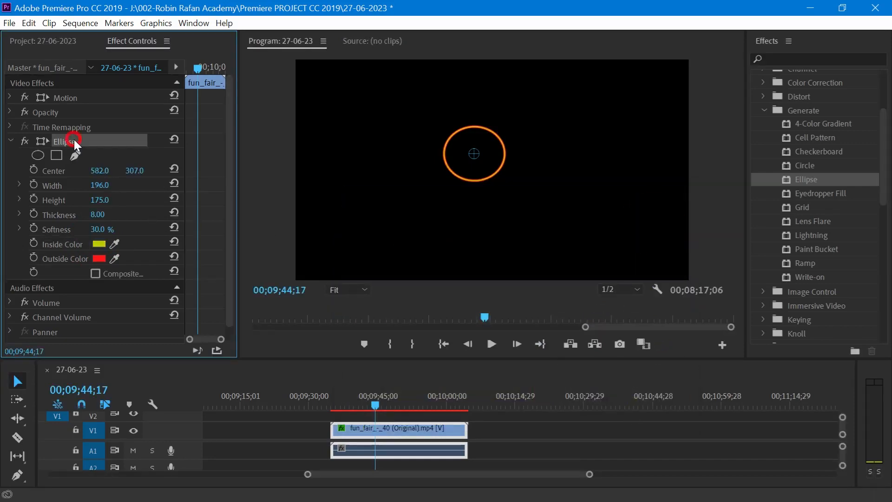
key(Delete)
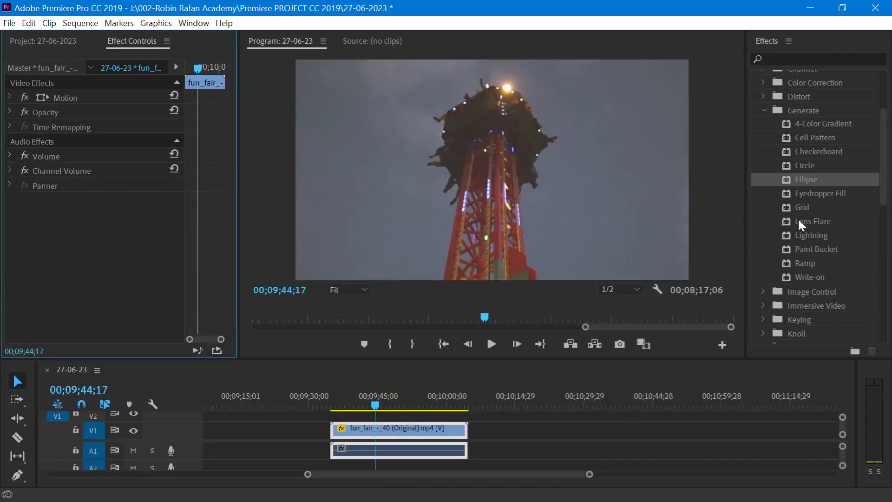
drag(803, 208, 361, 427)
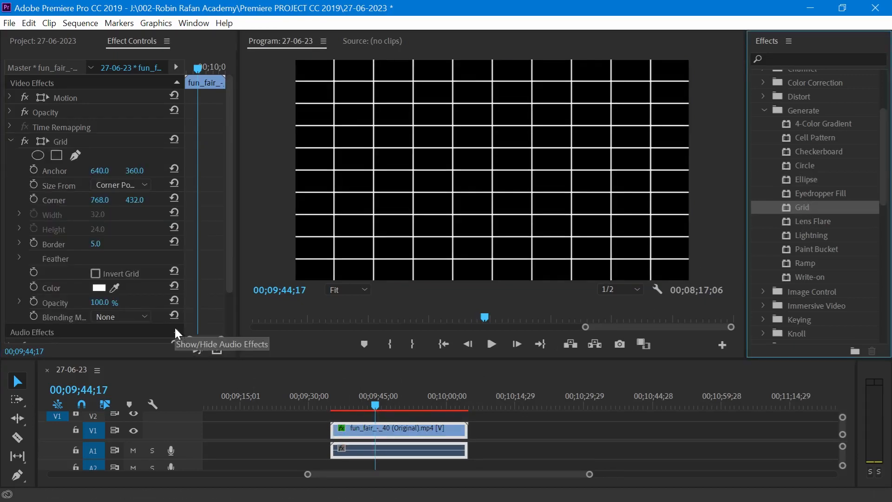
Adjust the grid's Anchor, Corner and Border values to vary its position, cell size and line thickness.
drag(100, 170, 138, 170)
drag(100, 200, 101, 200)
drag(99, 238, 124, 257)
Replace the Grid effect on the fun_fair clip with the Lens Flare effect.
click(52, 141)
key(Delete)
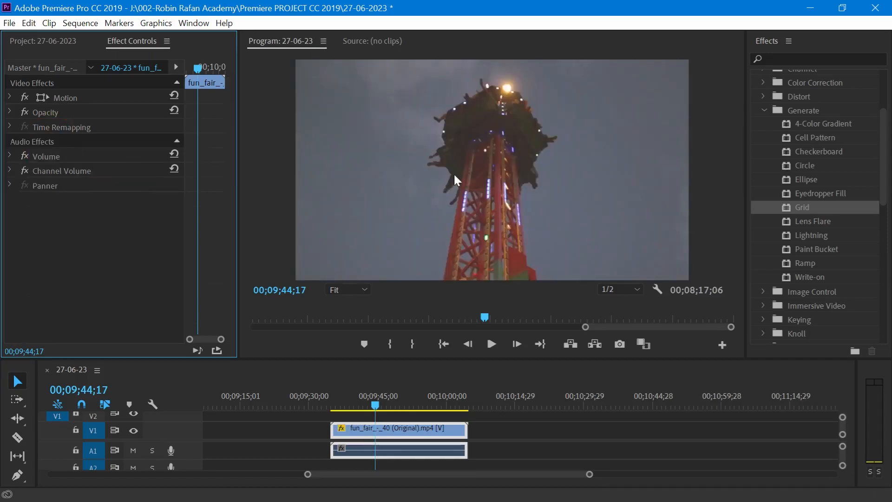
drag(809, 228, 357, 427)
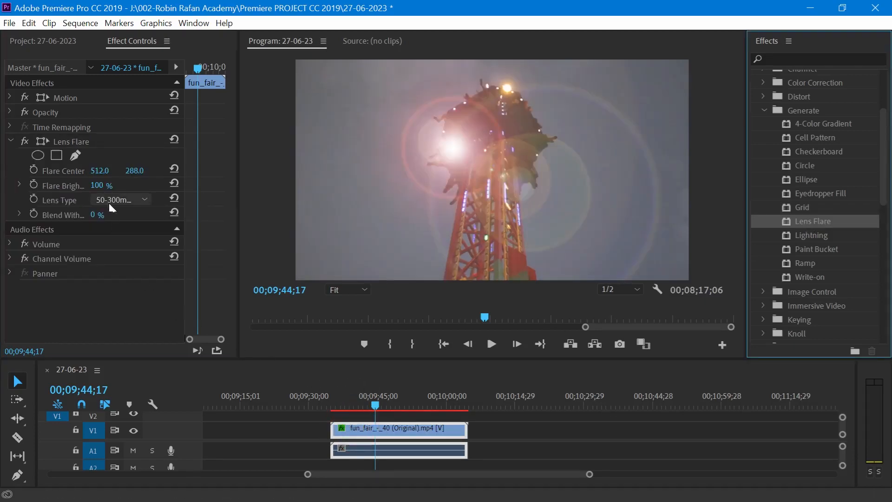
Set the Flare Center to 1004, 111 and the Flare Brightness to 128%.
drag(105, 171, 445, 174)
mouse_move(136, 171)
mouse_down()
mouse_move(14, 171)
mouse_move(137, 169)
mouse_up()
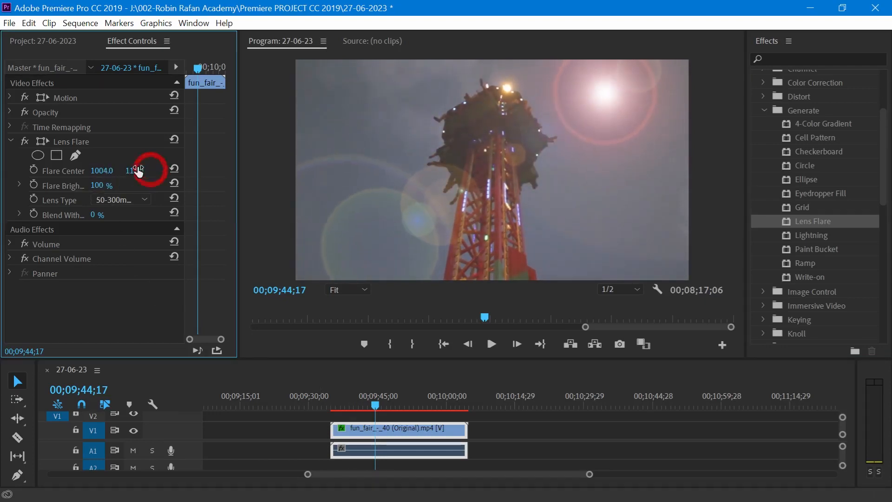
mouse_move(94, 188)
mouse_down()
mouse_move(83, 189)
mouse_move(149, 188)
mouse_move(109, 188)
mouse_up()
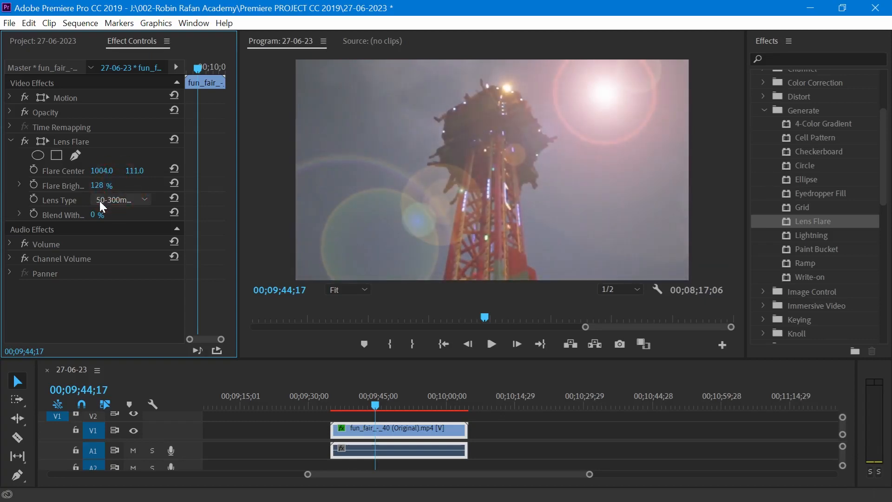
Try the 35mm Prime and 105mm Prime lens types on the flare and restore 50-300mm Zoom.
click(130, 200)
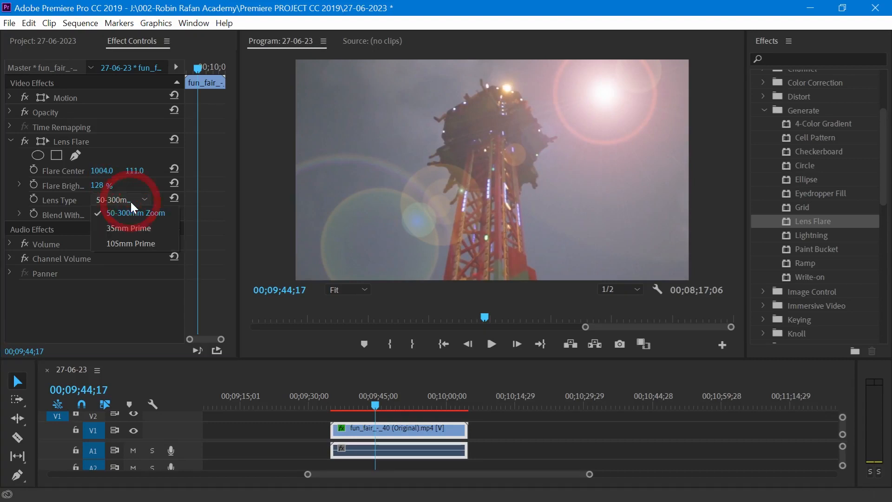
click(133, 225)
click(129, 204)
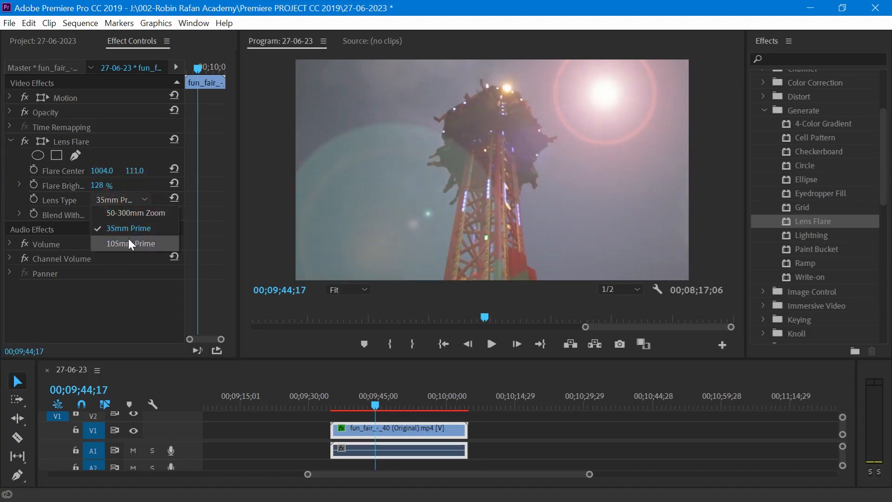
click(128, 239)
click(127, 200)
click(129, 212)
Keyframe the flare's Blend With Original from 100% early in the clip to 0% at 00;09;45;16.
drag(93, 214, 140, 215)
drag(331, 404, 380, 402)
click(35, 212)
click(96, 215)
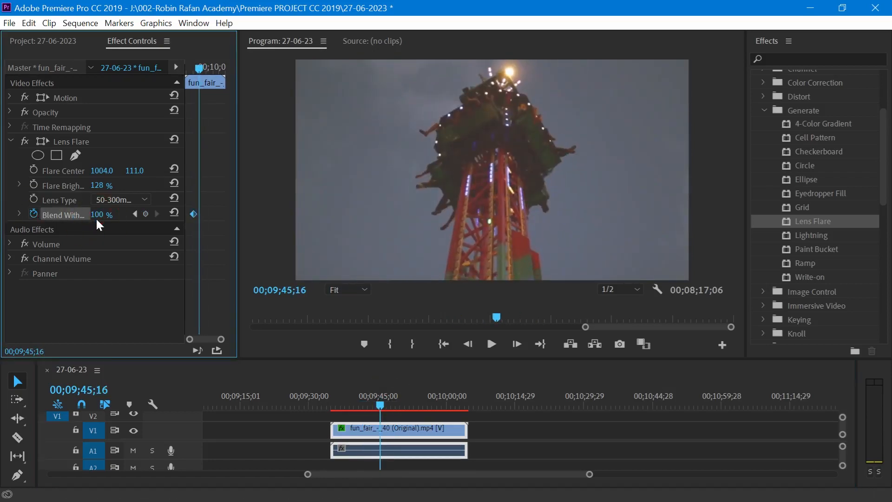
text(72)
key(Return)
Keyframe the Flare Center from 1004, 111 to -23, 111 at 00;09;49;05.
click(366, 405)
drag(366, 405, 396, 405)
click(33, 169)
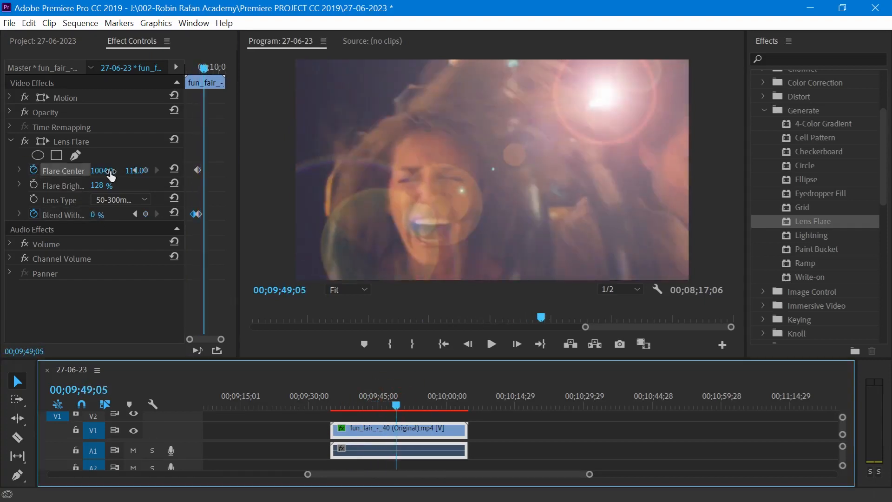
drag(103, 170, 56, 171)
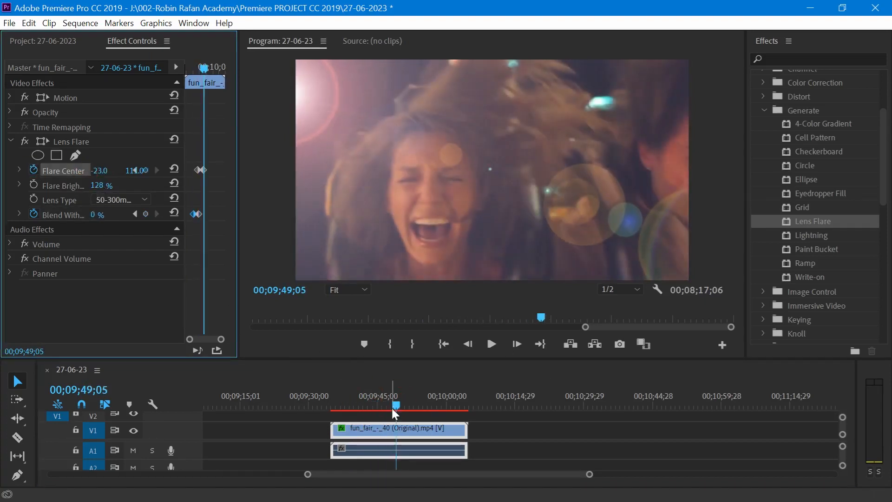
Play back the animated lens flare and remove the Lens Flare effect from the clip.
click(366, 405)
click(491, 344)
click(341, 405)
click(491, 342)
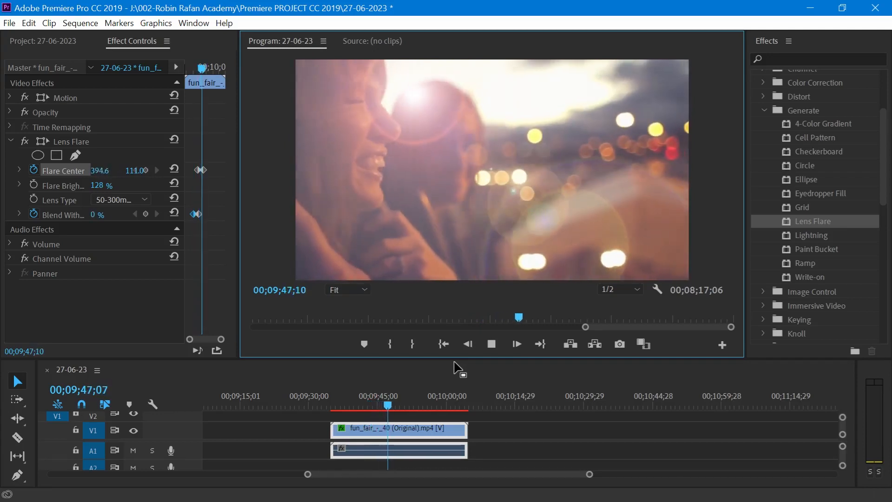
key(space)
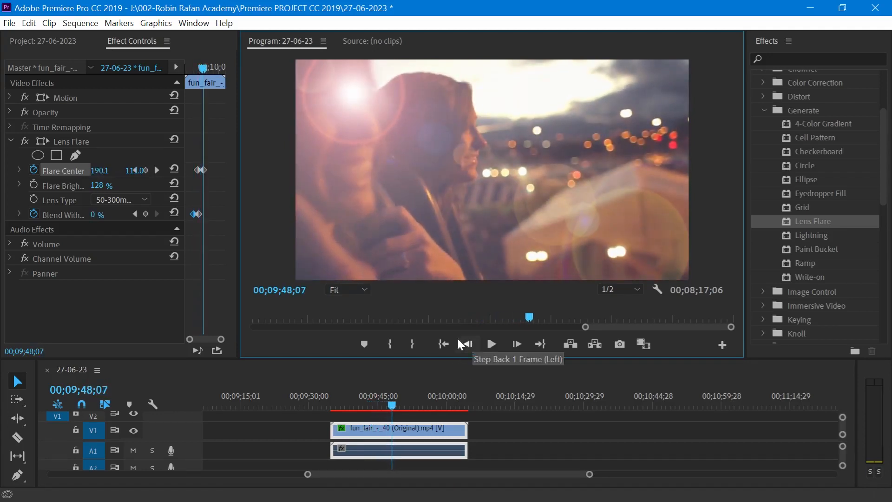
click(82, 141)
key(Delete)
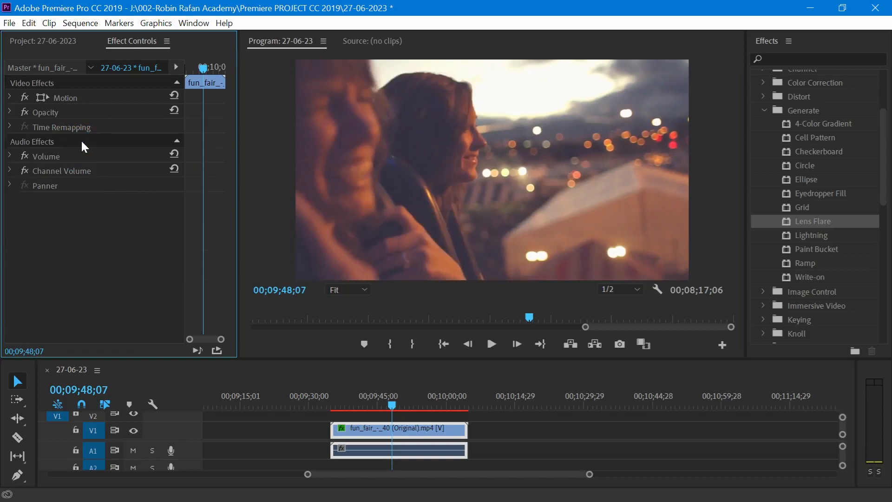
Apply the Ramp effect from the Generate category to the fun_fair clip on V1.
click(812, 235)
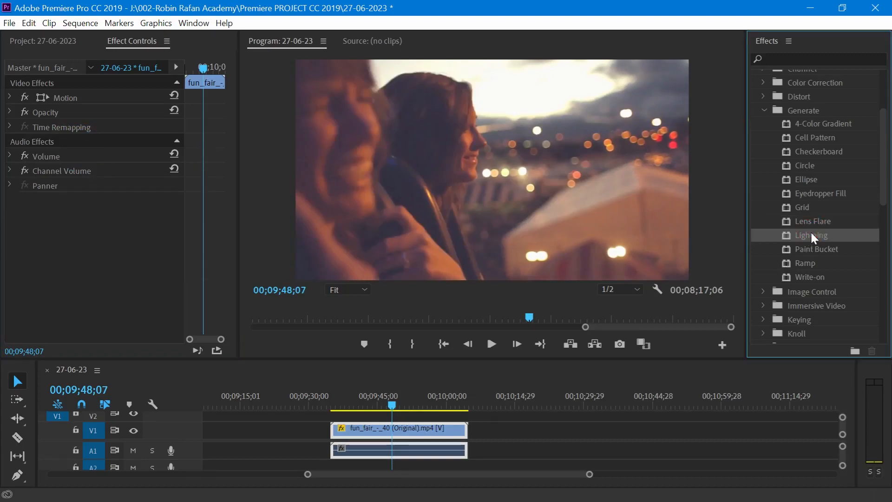
click(813, 249)
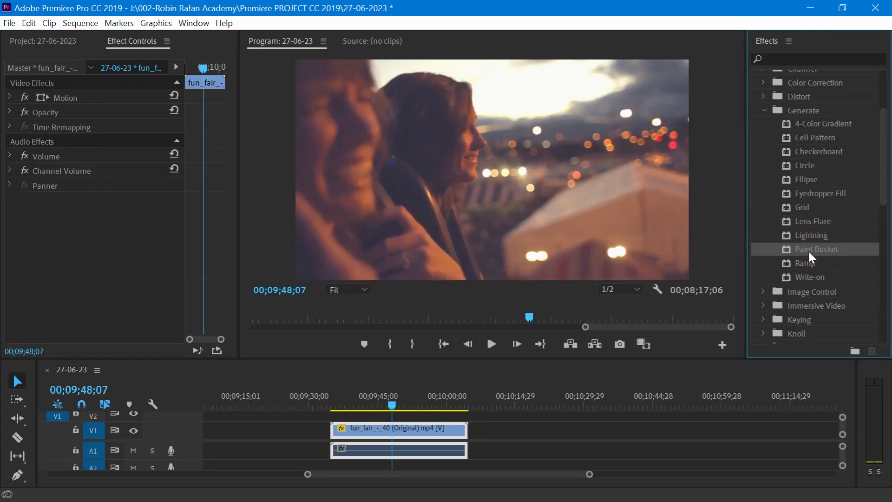
click(804, 262)
drag(637, 324, 386, 431)
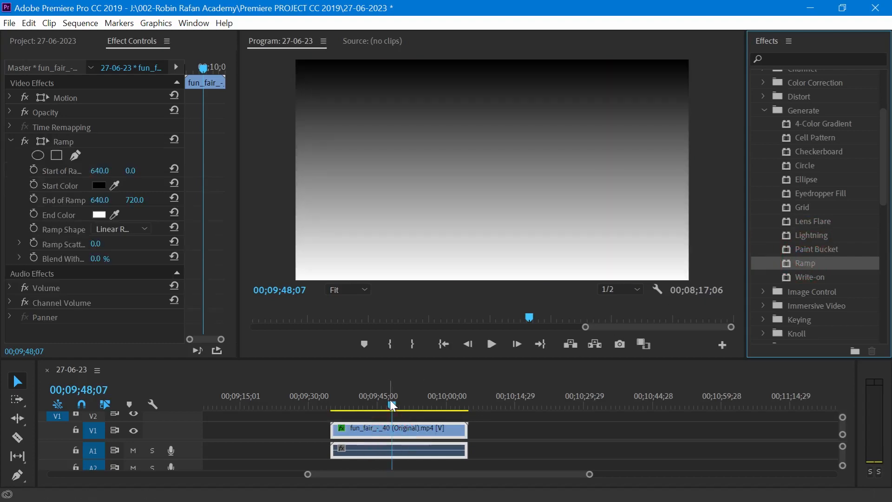
Set the ramp's Start Color to olive yellow and its End Color to pure red.
click(99, 186)
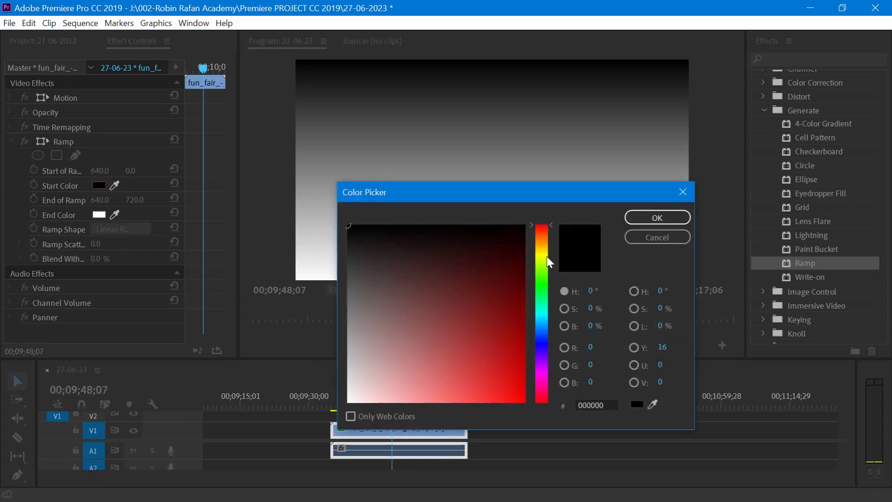
click(544, 255)
click(502, 319)
click(514, 360)
click(651, 217)
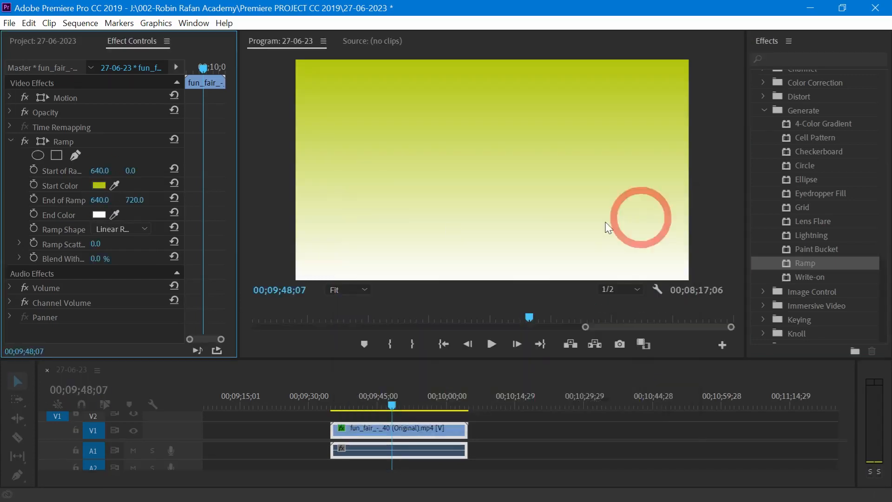
click(100, 214)
click(524, 401)
click(680, 217)
Change the Ramp Shape to Radial Ramp and set Start of Ramp to 629, 340.
drag(104, 175, 87, 175)
click(120, 228)
click(128, 259)
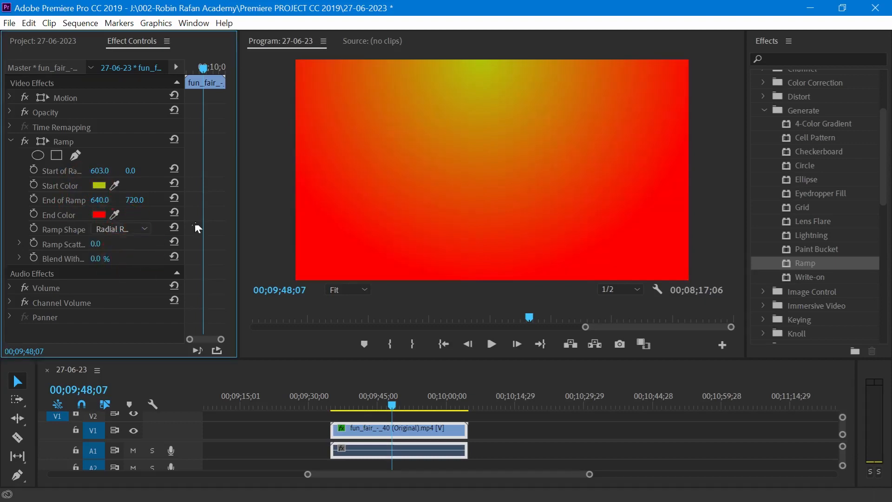
drag(100, 170, 116, 171)
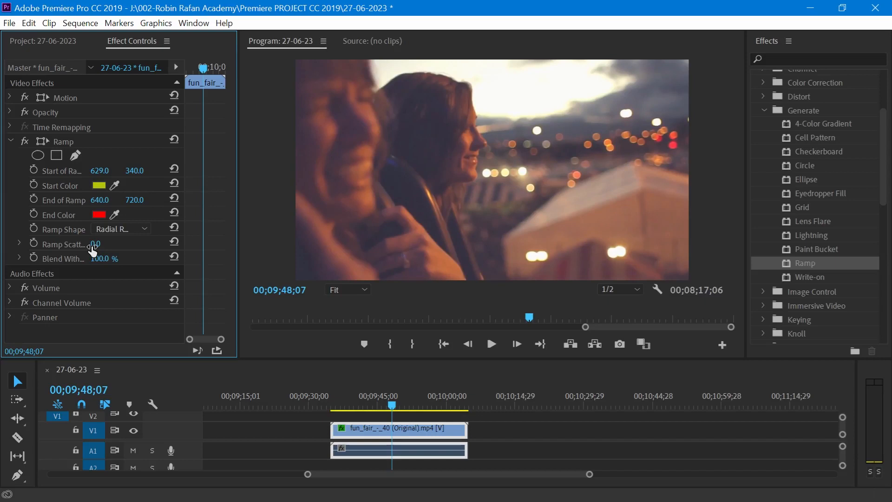
Set Ramp Scatter to 248 with Blend With Original at 0%, and remove the Ramp effect from the clip.
drag(93, 246, 11, 258)
mouse_move(90, 244)
mouse_down()
mouse_move(70, 244)
mouse_move(92, 243)
mouse_up()
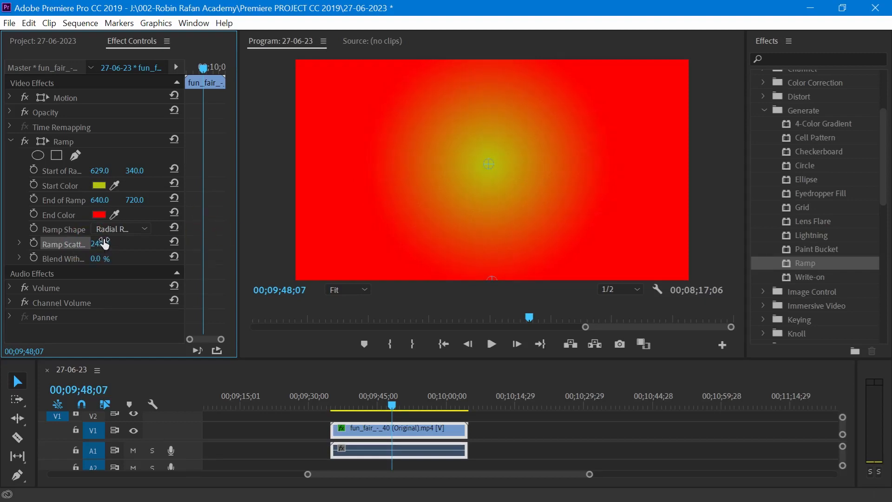
click(64, 144)
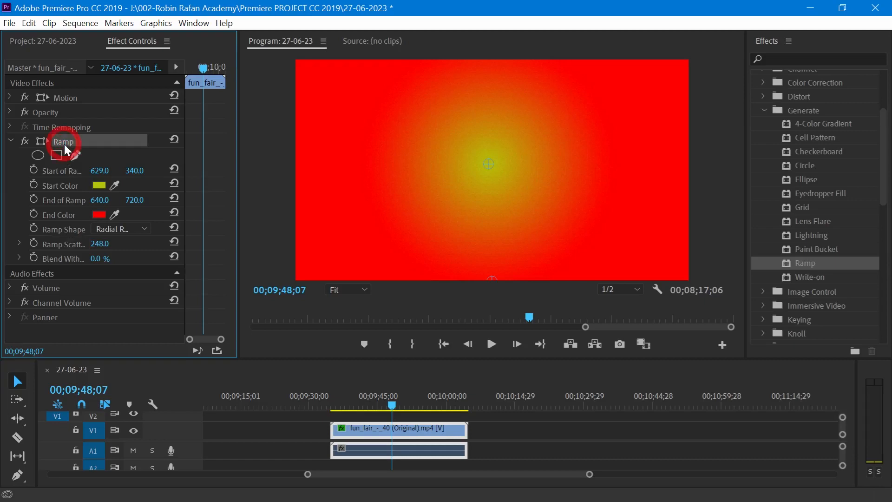
key(Delete)
Apply the Lighting Effects effect from the Adjust category to the fun_fair clip.
scroll(818, 158, up, 3)
scroll(776, 168, up, 3)
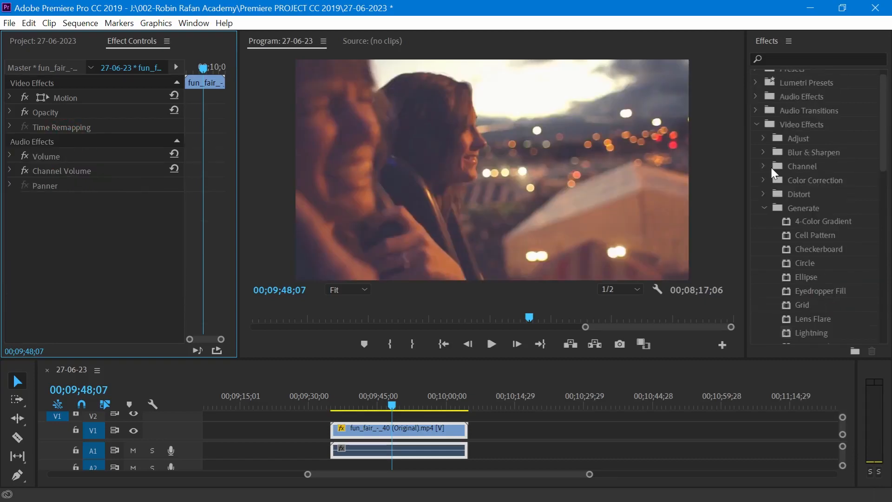
click(763, 147)
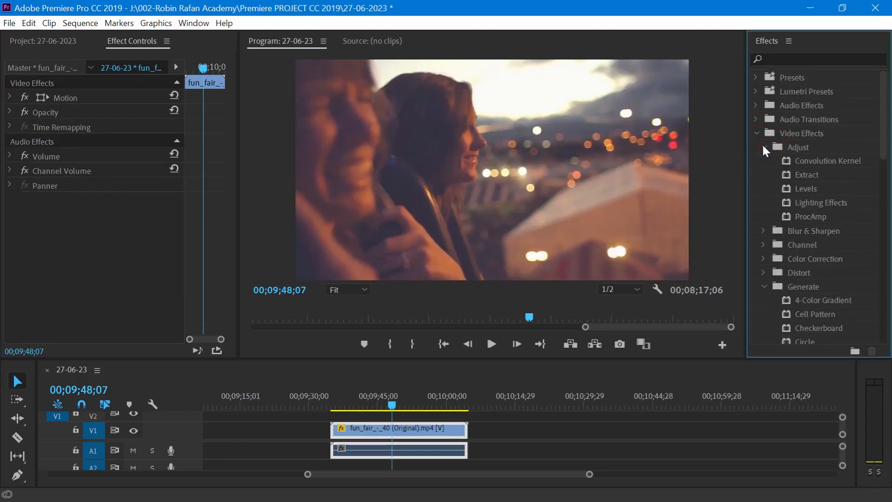
click(807, 200)
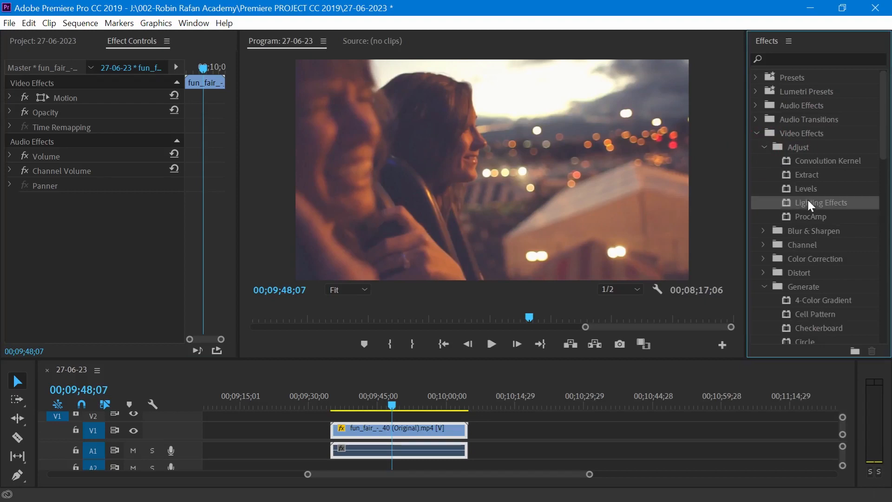
drag(394, 396, 369, 429)
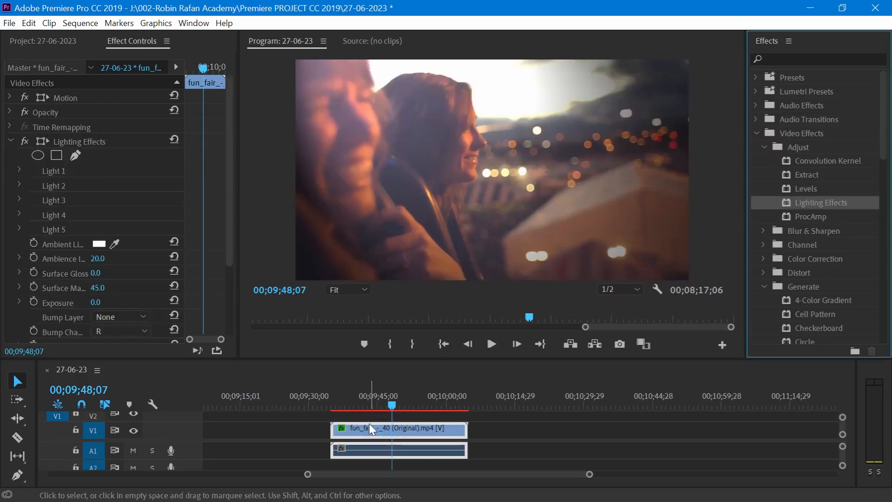
Try the Directional and Omni light types for Light 1 at 00;09;44;10 and restore Spotlight.
click(43, 172)
click(21, 170)
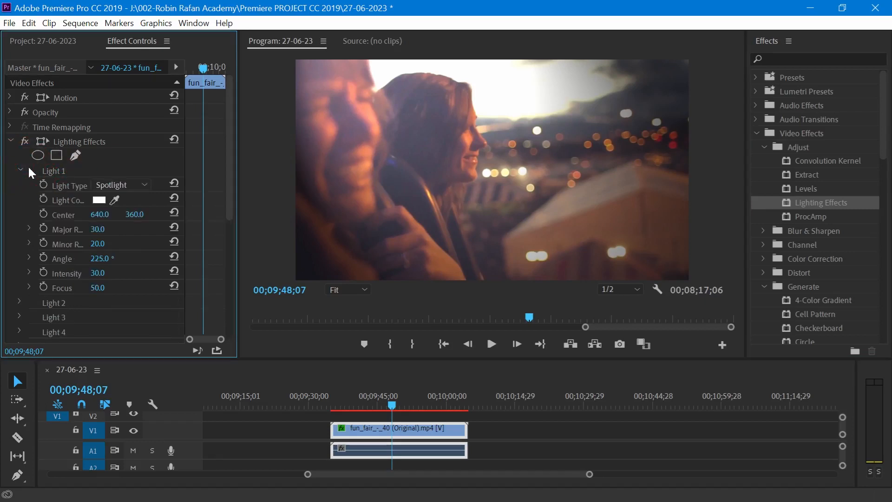
drag(414, 402, 376, 391)
click(127, 185)
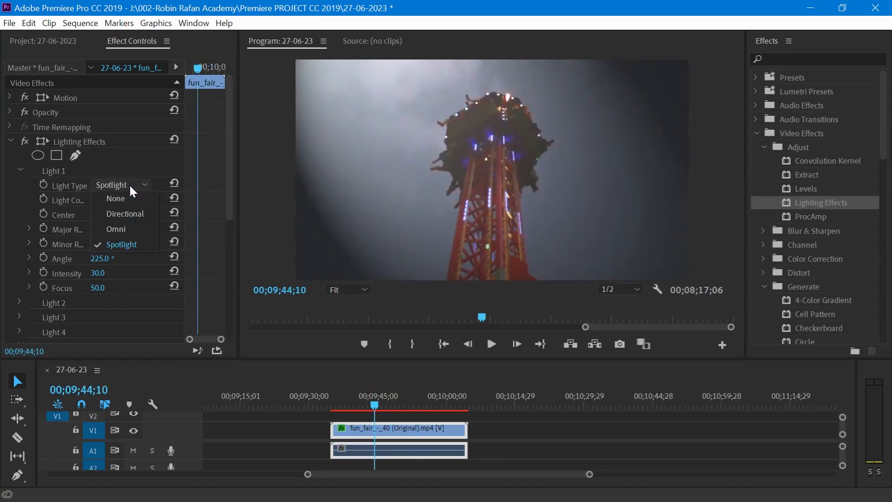
click(140, 213)
click(135, 188)
click(133, 222)
click(131, 185)
click(132, 199)
click(134, 243)
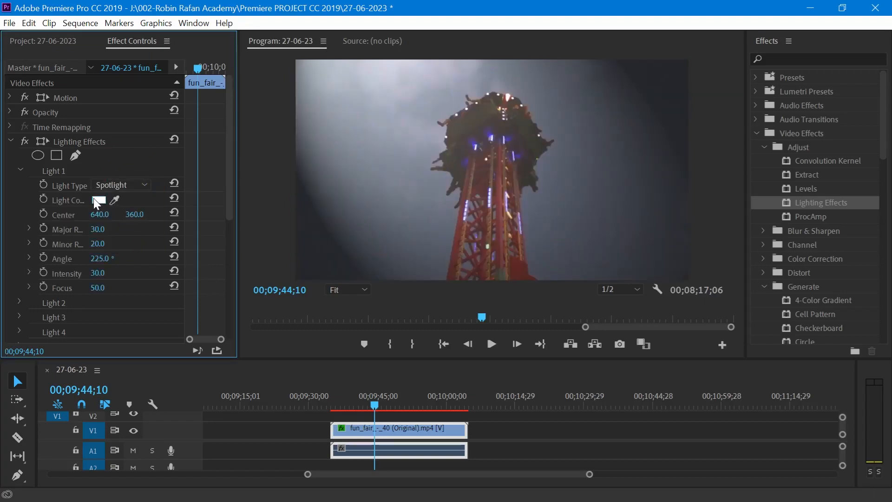
Set the Light 1 color to yellow FFEC00.
click(97, 200)
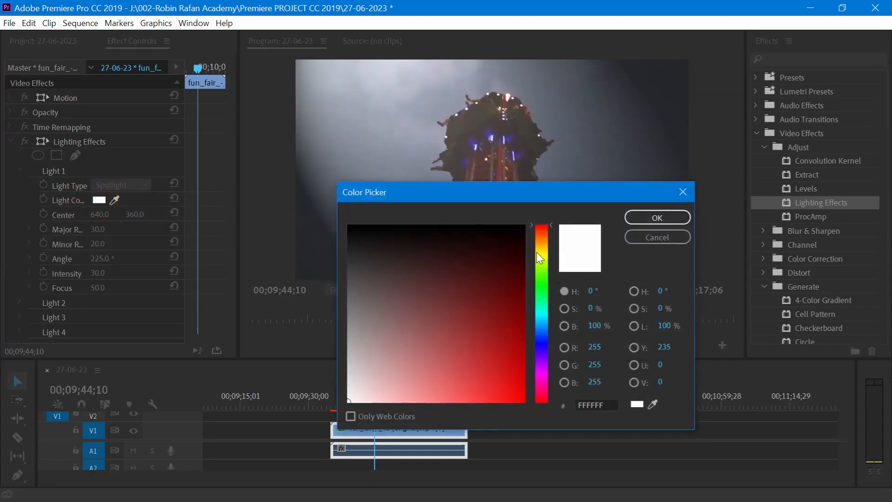
drag(539, 258, 539, 252)
click(505, 319)
drag(510, 315, 531, 421)
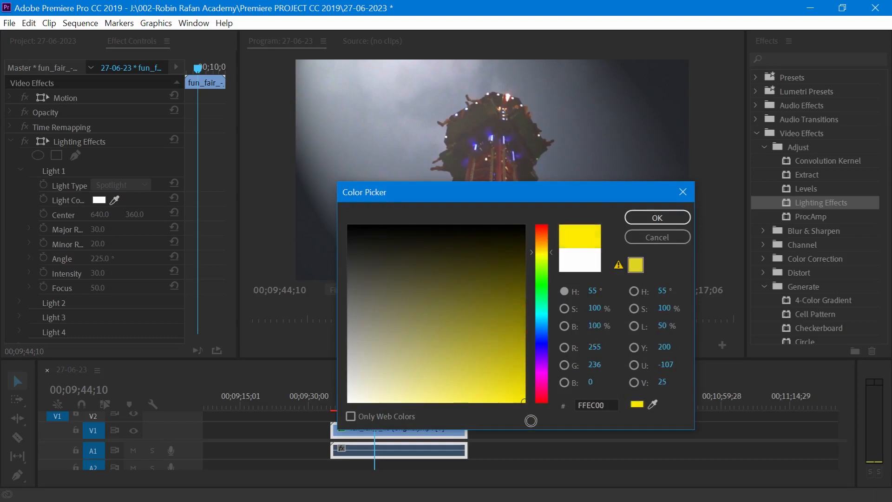
click(649, 218)
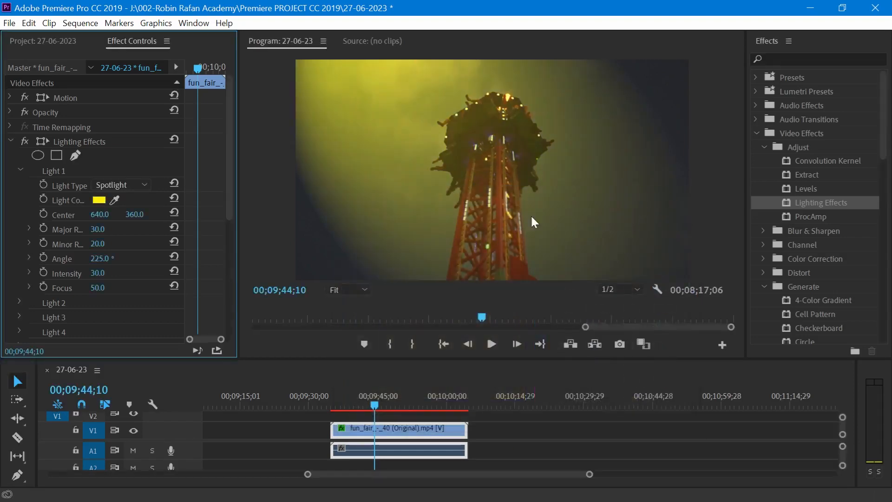
Set Light 1's Center to 626, 360, Major Radius to 17, Minor Radius to 10, Angle to 234° and Intensity to 56.
drag(99, 214, 93, 214)
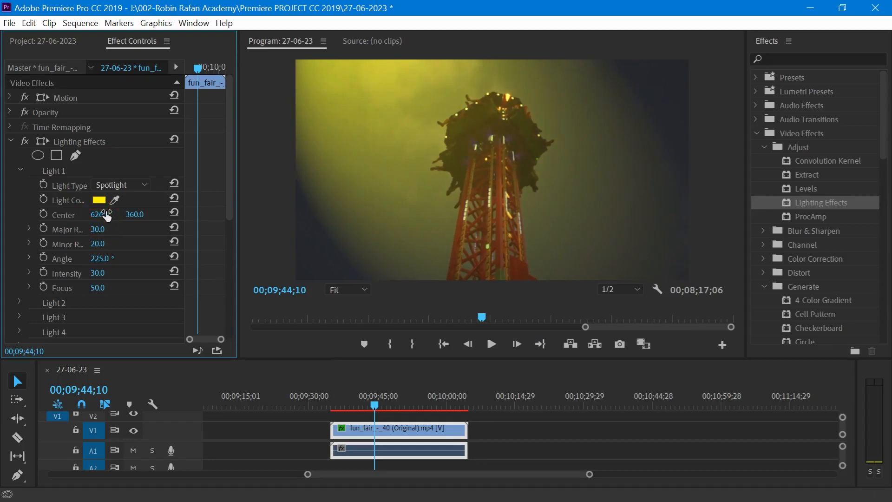
drag(100, 230, 118, 232)
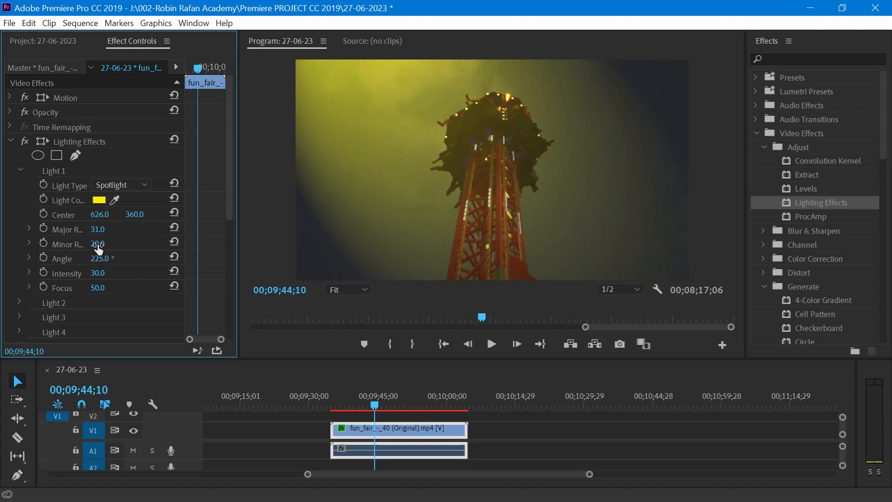
drag(93, 243, 115, 274)
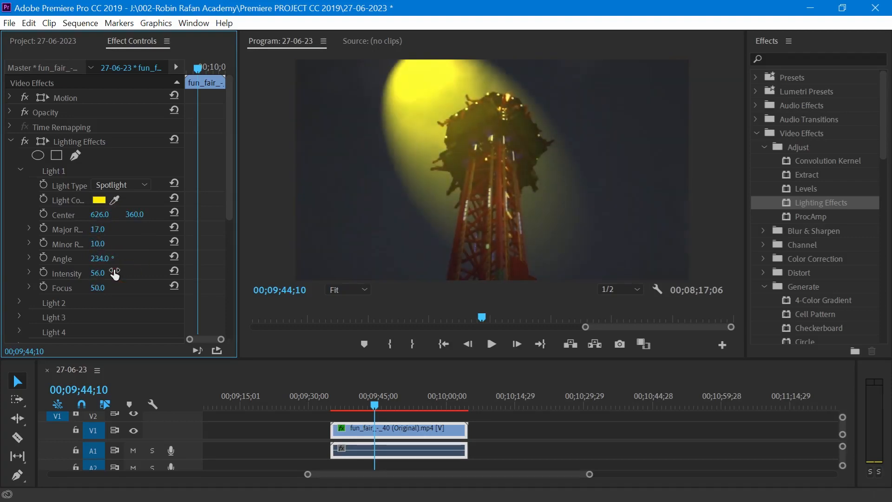
Try a Spotlight as Light 2 and set its light type back to None.
scroll(118, 243, down, 8)
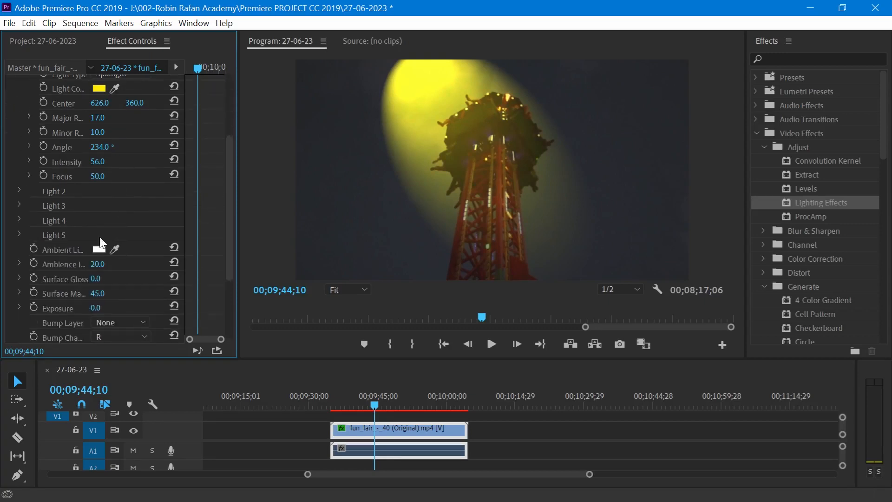
click(19, 191)
click(119, 205)
click(124, 263)
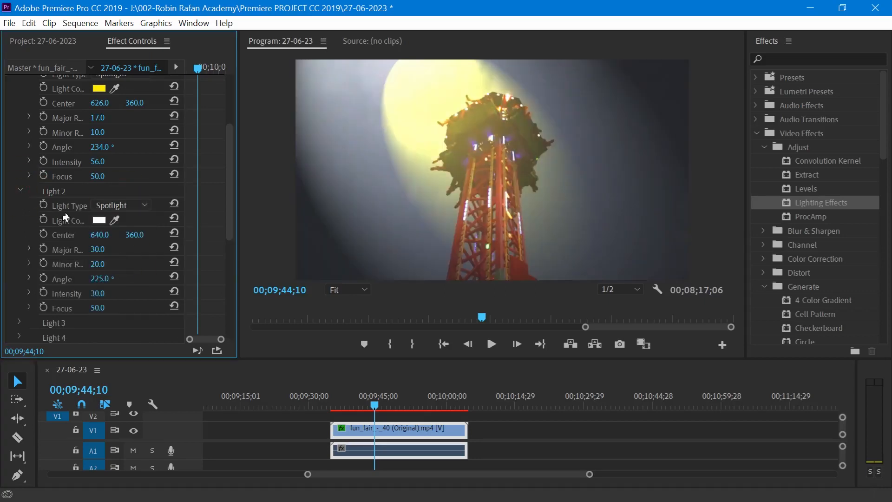
click(120, 205)
click(117, 219)
click(20, 190)
Raise the Ambience Intensity and remove the Lighting Effects effect from the clip.
scroll(154, 196, down, 3)
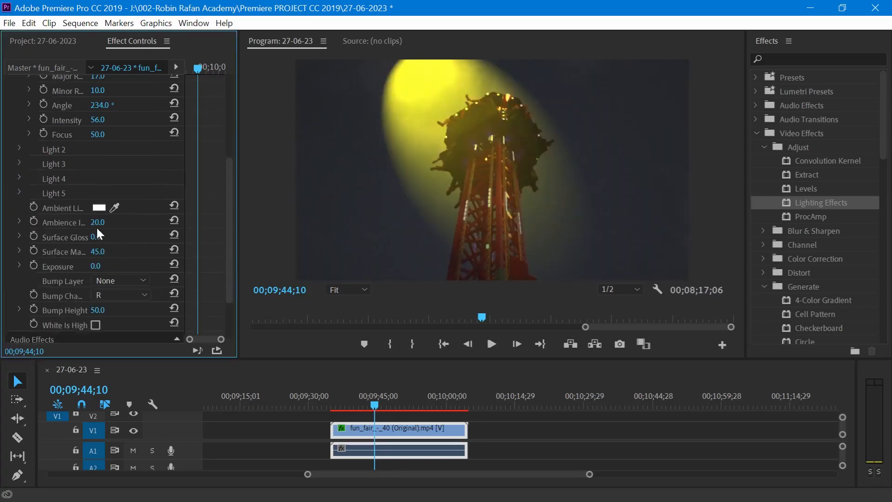
drag(90, 222, 123, 236)
scroll(123, 233, up, 3)
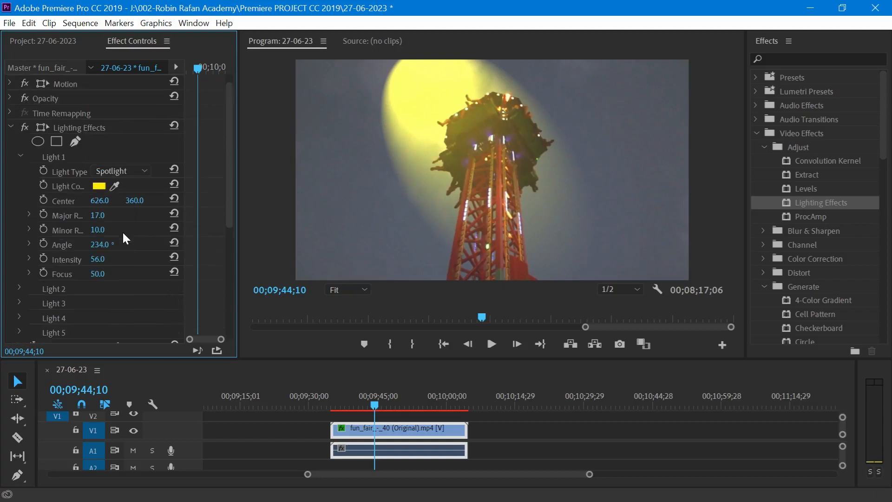
click(88, 129)
key(Delete)
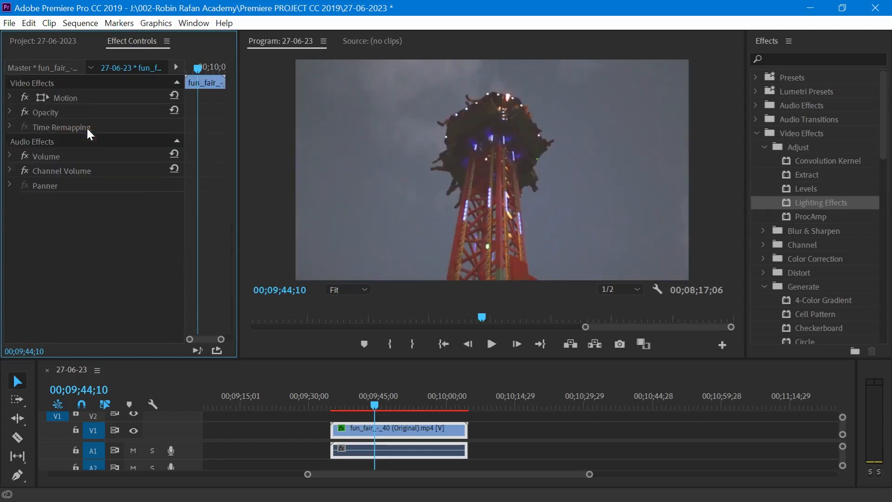
Park the playhead at 00;09;47;06 and apply the Basic 3D effect from the Perspective category to the clip.
click(402, 402)
drag(403, 402, 388, 403)
click(763, 217)
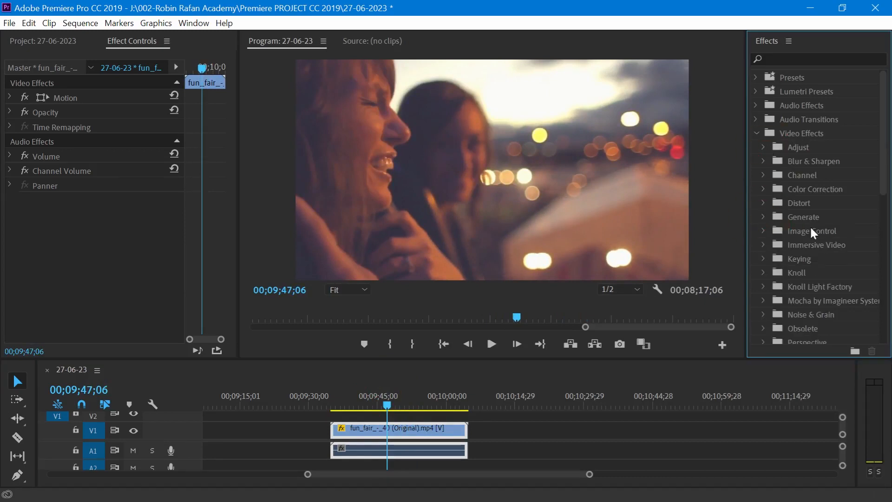
scroll(799, 260, down, 1)
click(763, 302)
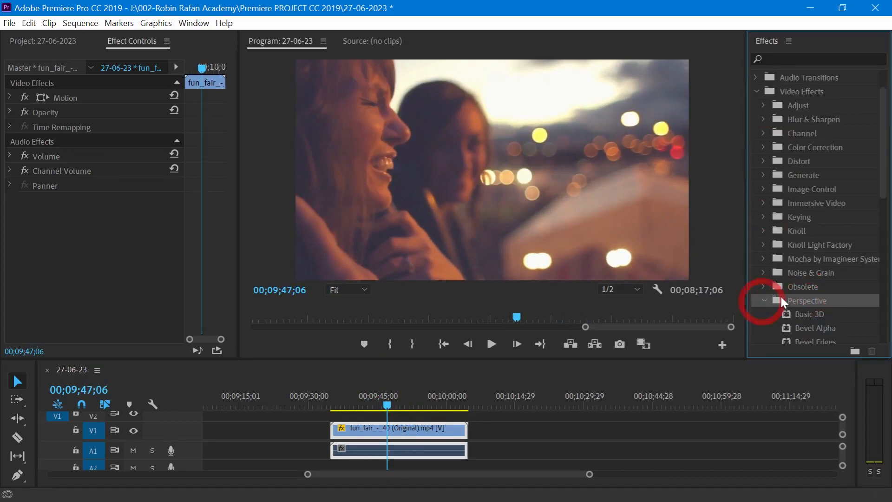
drag(881, 118, 865, 187)
drag(810, 192, 409, 421)
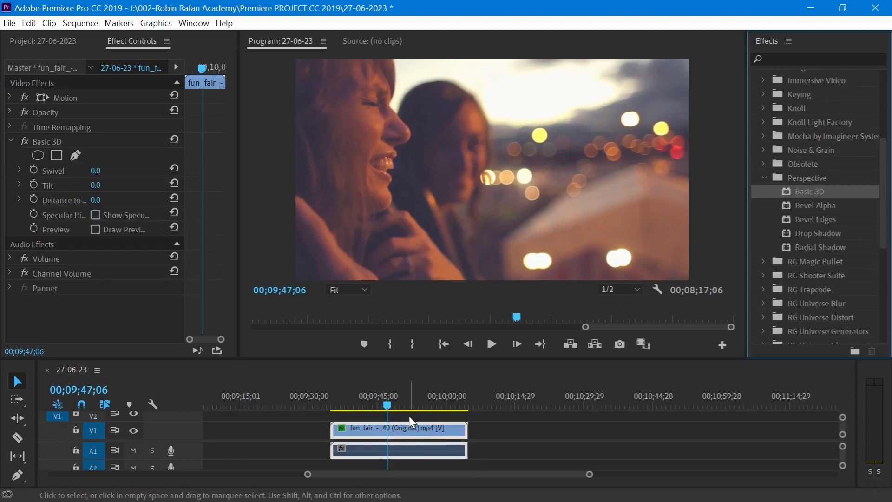
Try changing the Basic 3D swivel, tilt and distance to image, and remove the effect from the clip.
drag(100, 173, 104, 205)
click(28, 141)
key(Delete)
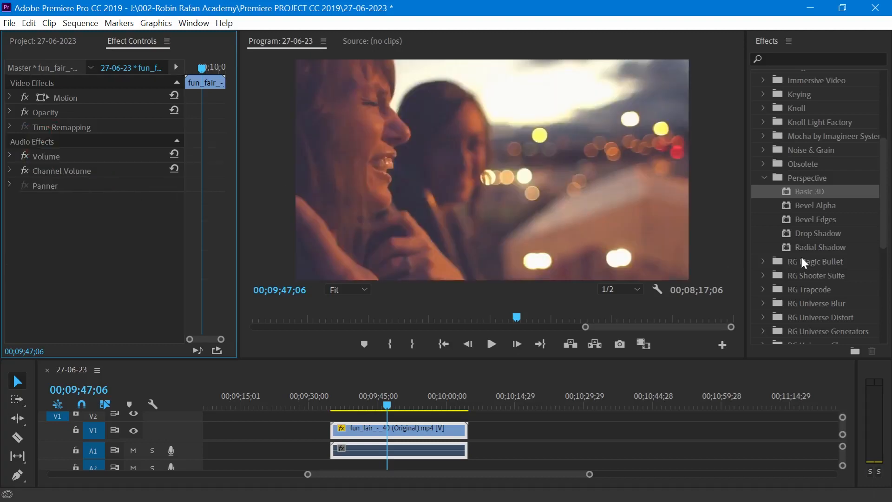
Try Bevel Alpha on the clip with Edge Thickness 71.20, Light Angle -72° and Light Intensity 0.80, and remove it.
click(821, 206)
drag(379, 402, 348, 425)
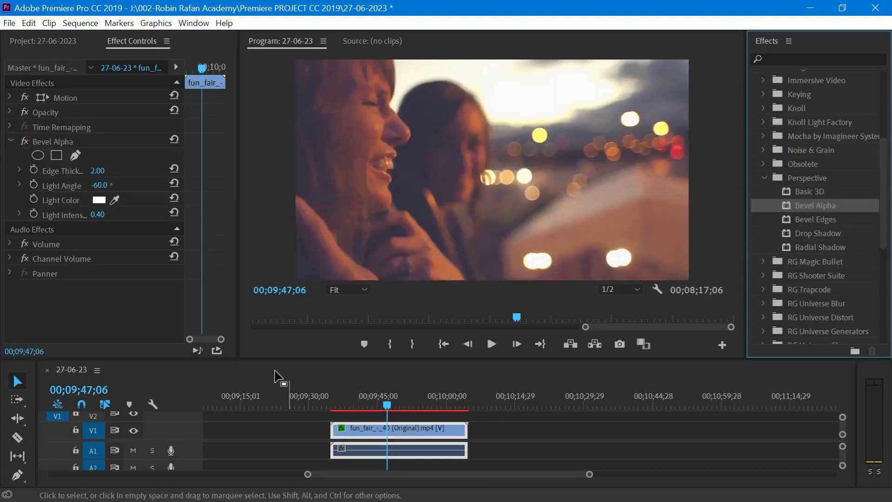
drag(105, 171, 130, 214)
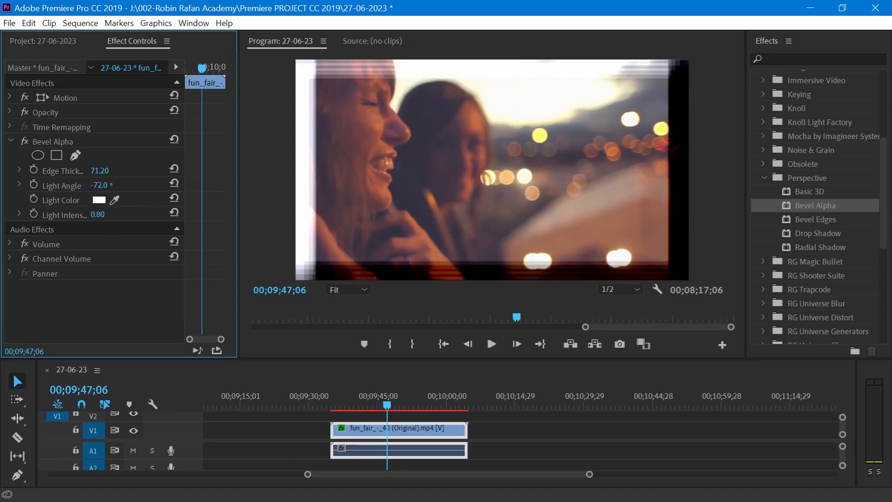
click(60, 143)
key(Delete)
Apply Bevel Edges to the clip with Edge Thickness 0.20, Light Angle -51° and Light Intensity 1.00, and scrub through the result.
click(821, 219)
drag(435, 387, 347, 426)
drag(97, 171, 126, 214)
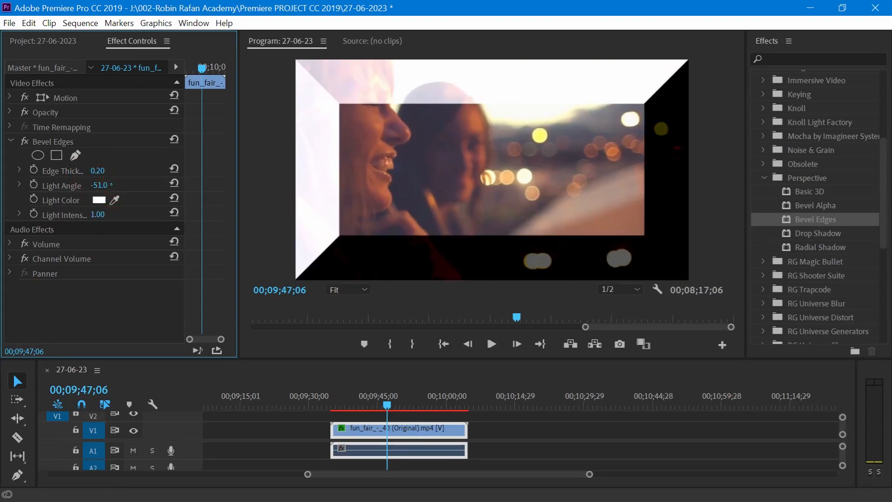
mouse_move(385, 402)
mouse_down()
mouse_move(373, 397)
mouse_move(400, 398)
mouse_up()
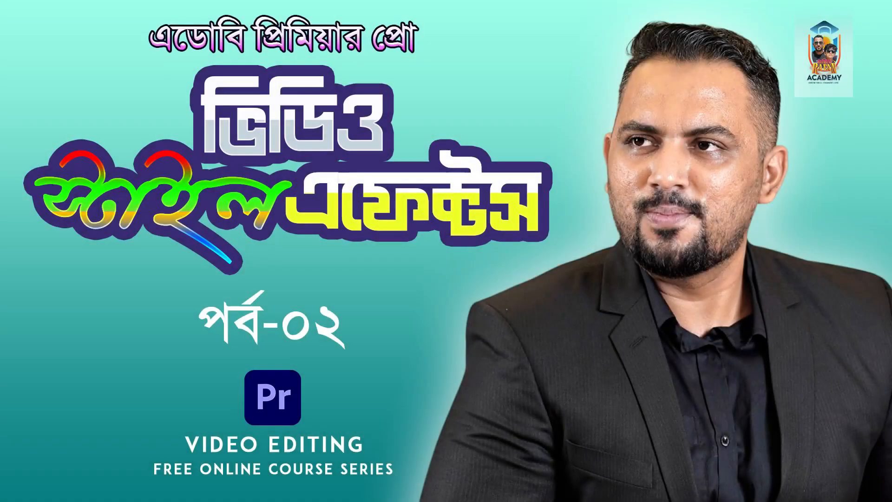